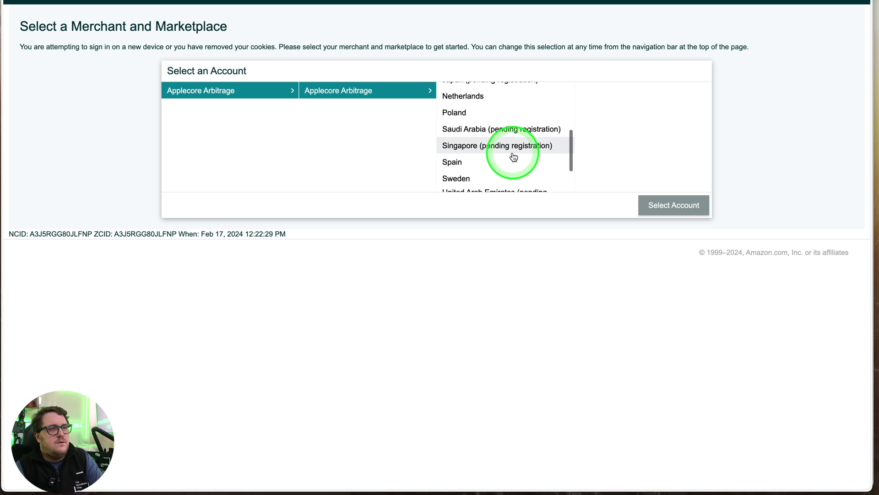
# Review the sales breakdown by store on the Seller Central home page
pyautogui.scroll(4, 513, 157)
pyautogui.scroll(-5, 517, 158)
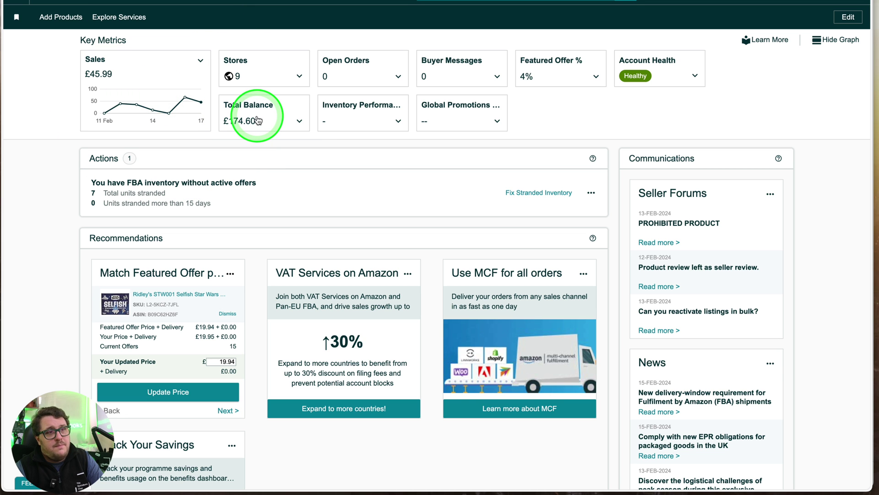
pyautogui.scroll(-7, 441, 118)
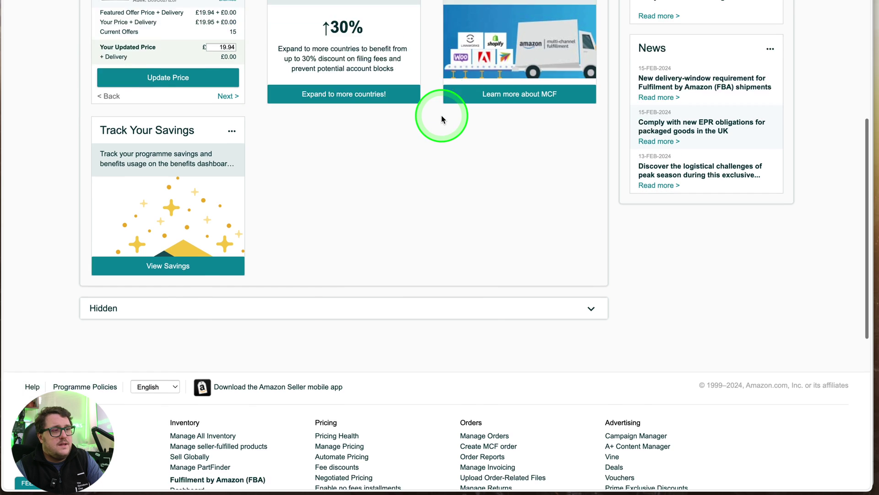
pyautogui.scroll(7, 441, 117)
pyautogui.click(133, 71)
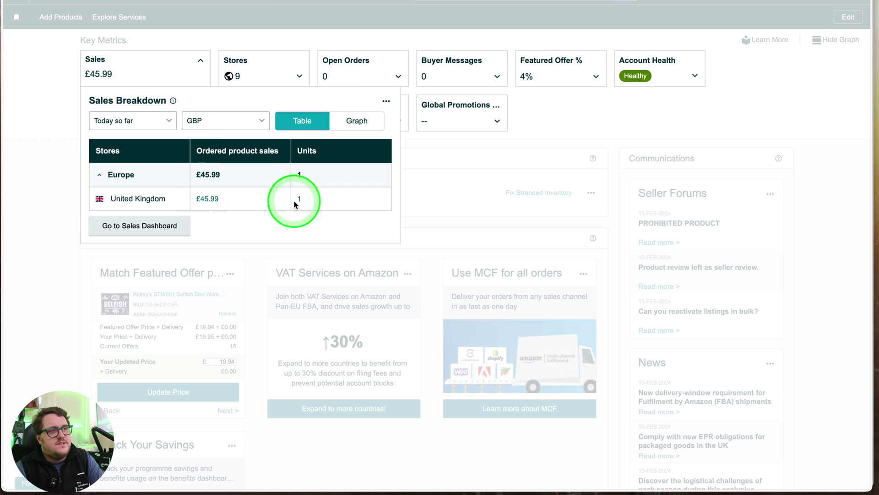
pyautogui.click(69, 129)
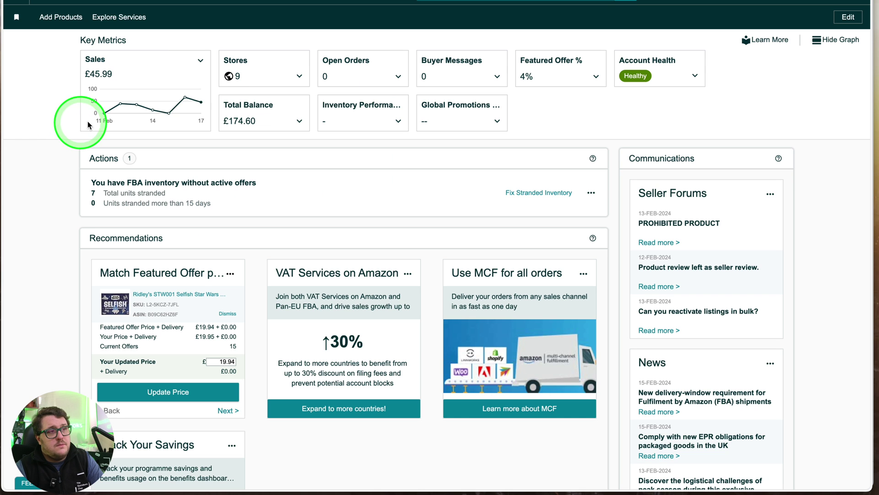
# Check the £174.60 total balance breakdown, collapse Europe, and go to Payments
pyautogui.click(252, 115)
pyautogui.click(250, 118)
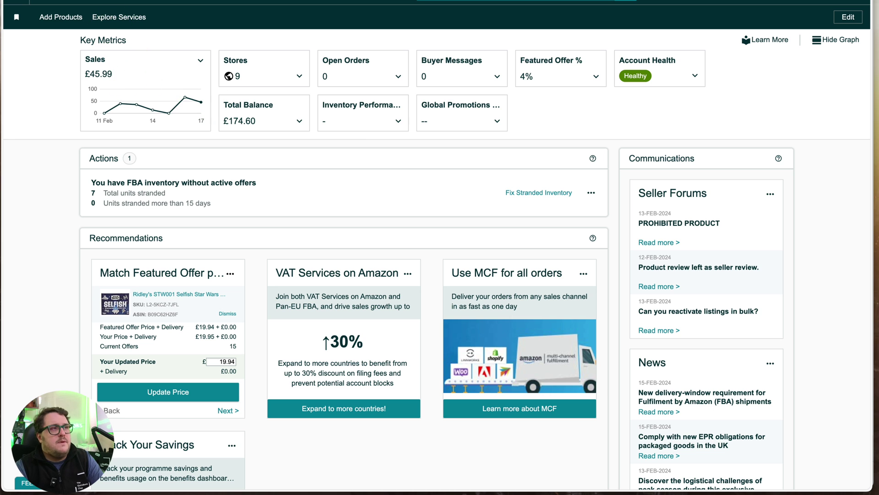
pyautogui.click(273, 122)
pyautogui.click(350, 219)
pyautogui.click(262, 244)
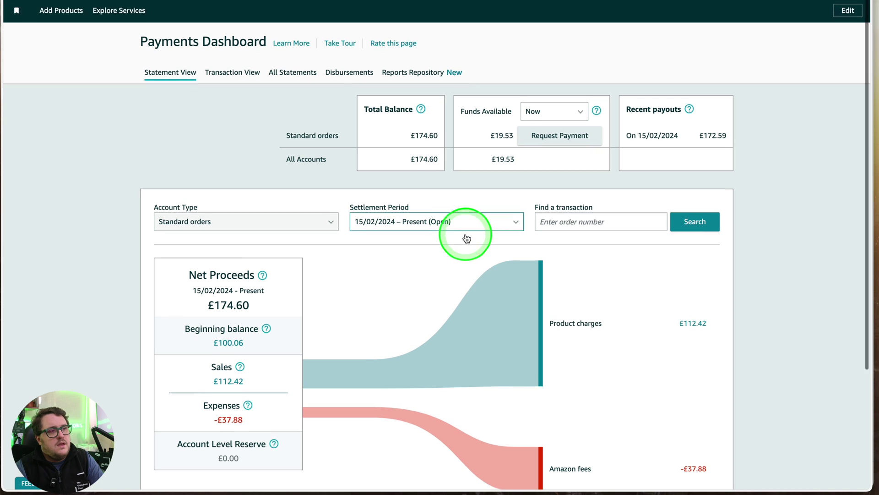
pyautogui.scroll(-3, 467, 238)
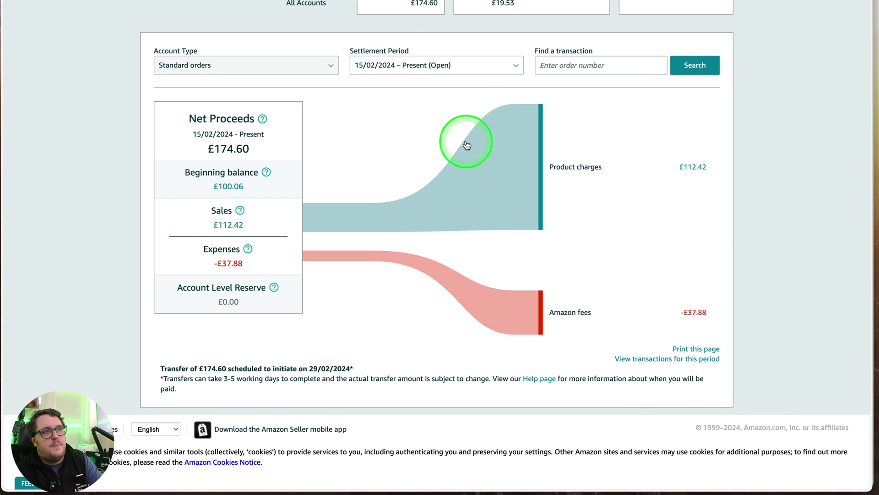
pyautogui.scroll(4, 465, 144)
pyautogui.moveTo(709, 144); pyautogui.dragTo(699, 155)
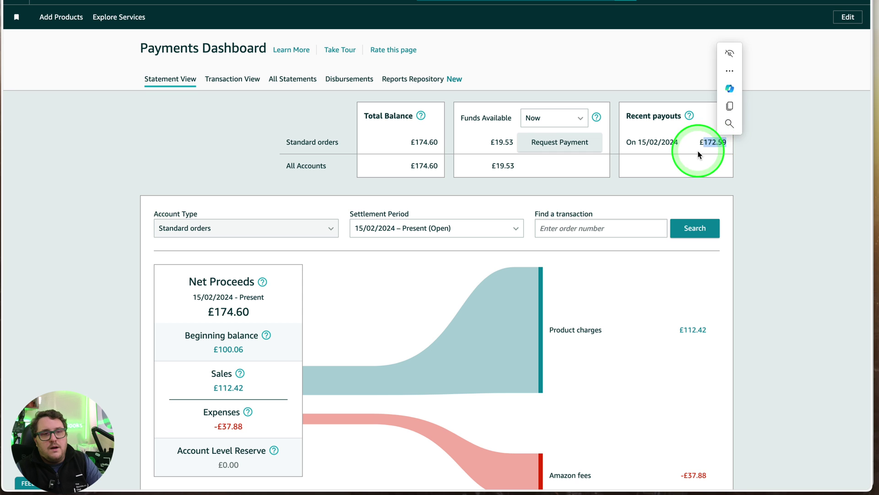
pyautogui.click(709, 153)
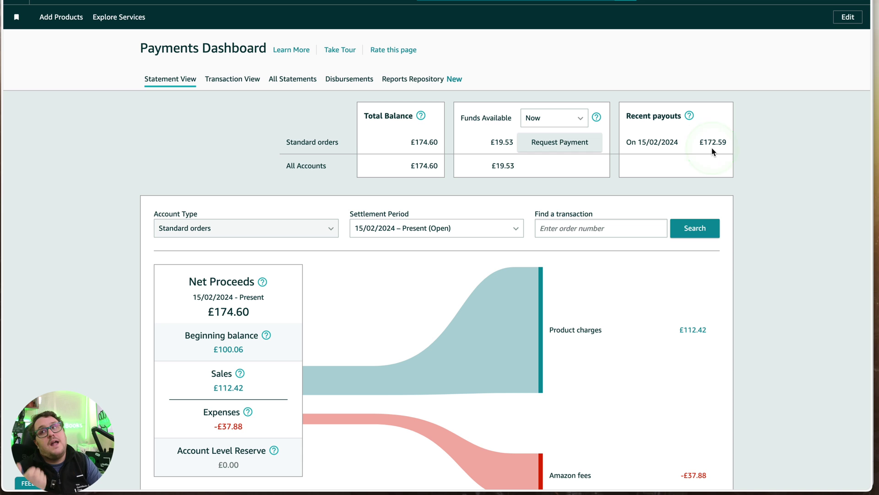
# Browse the Transaction View table, then go to Date Range Reports
pyautogui.click(233, 80)
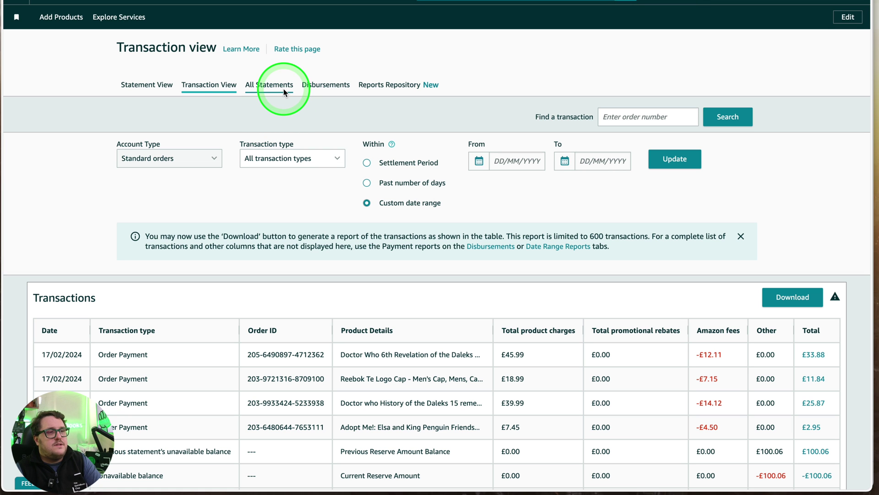
pyautogui.scroll(-5, 506, 125)
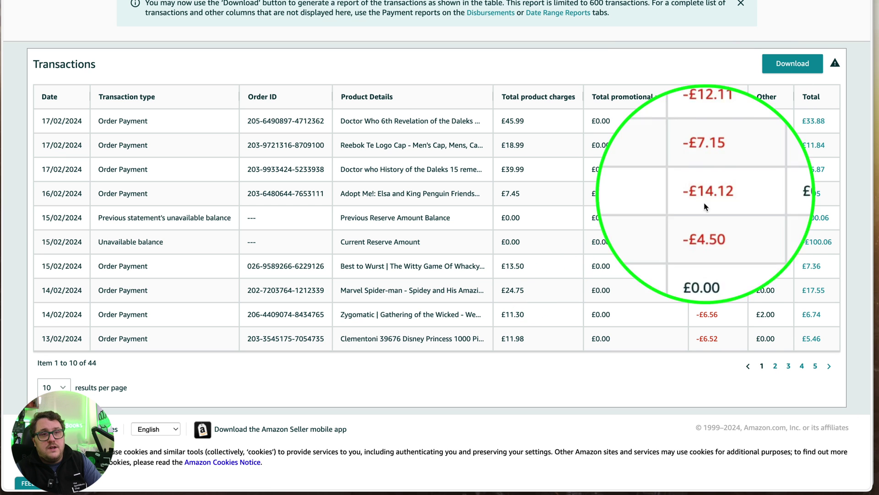
pyautogui.scroll(3, 704, 333)
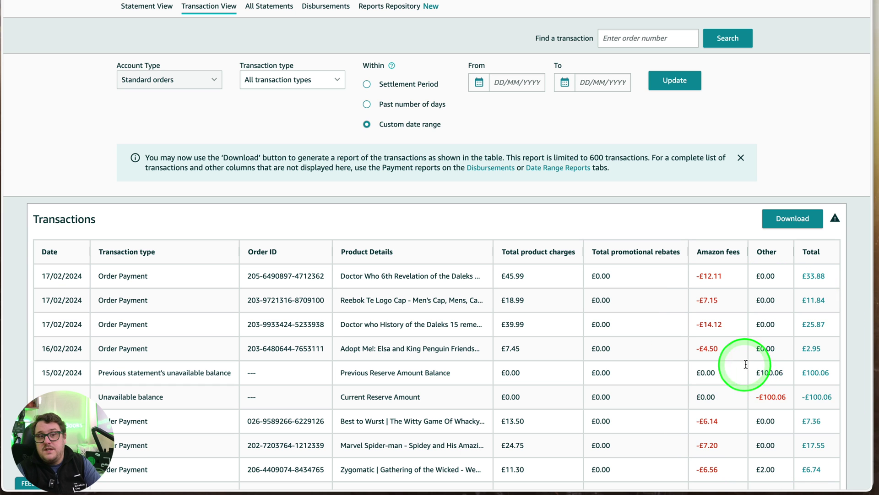
pyautogui.scroll(-3, 771, 357)
pyautogui.scroll(5, 583, 255)
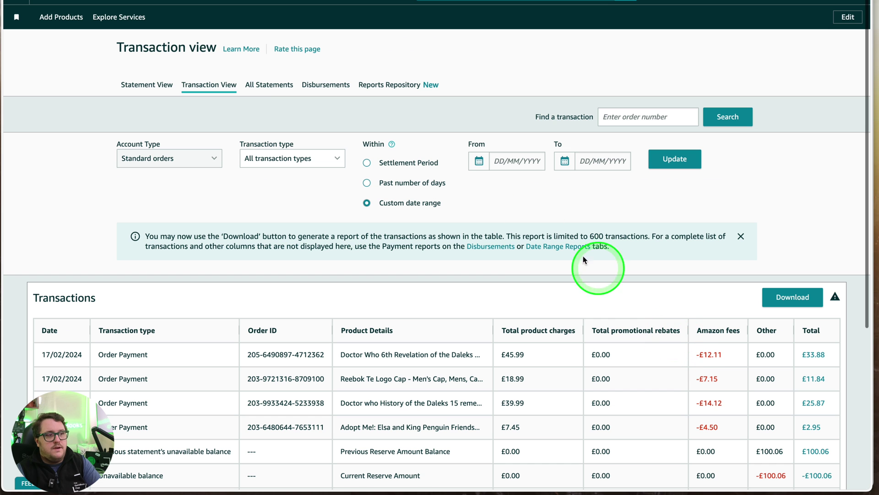
pyautogui.click(276, 87)
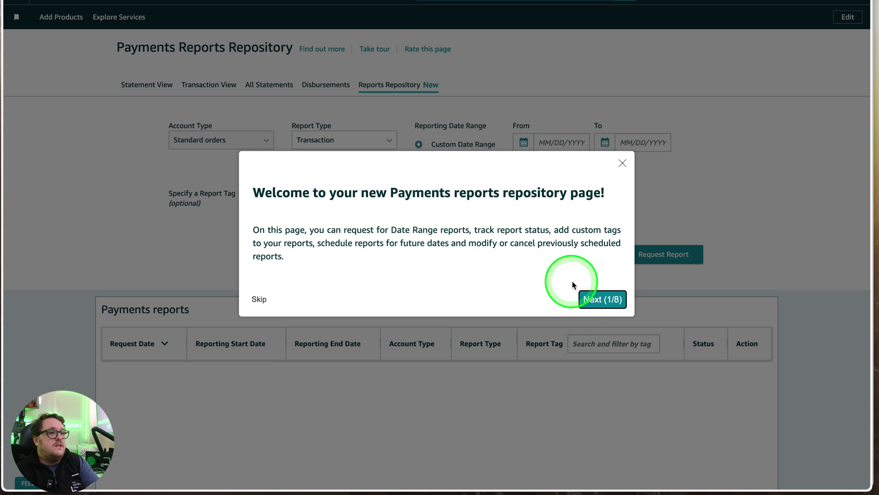
# Step through every page of the repository welcome tour and end it
pyautogui.click(613, 305)
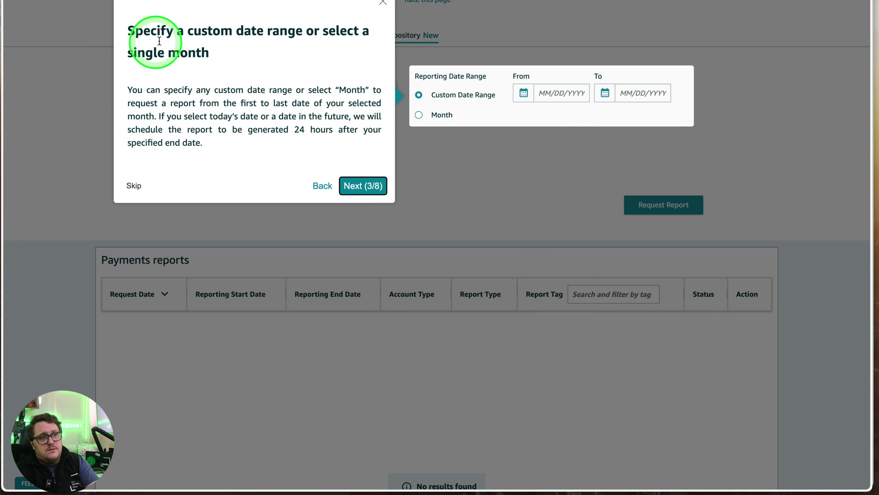
pyautogui.click(363, 186)
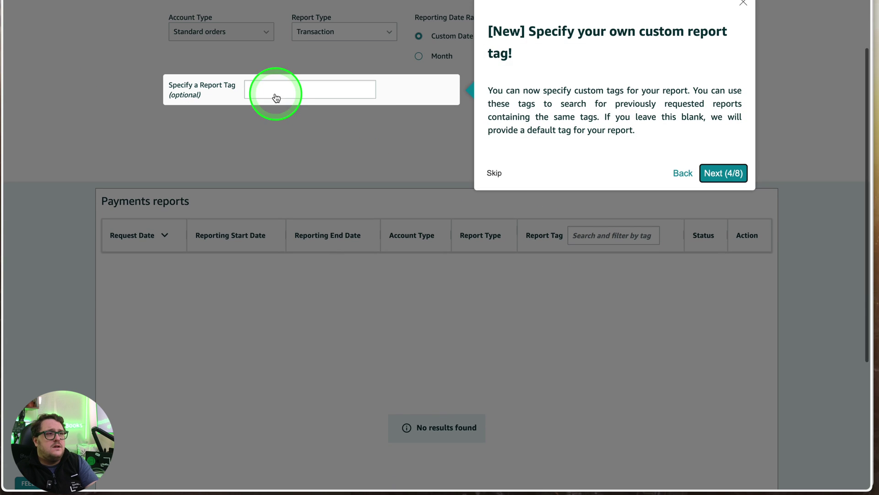
pyautogui.click(718, 175)
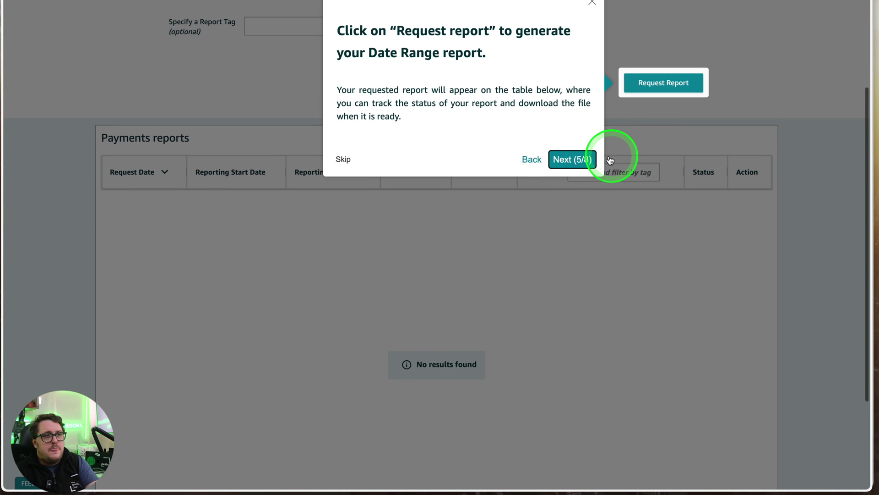
pyautogui.click(583, 160)
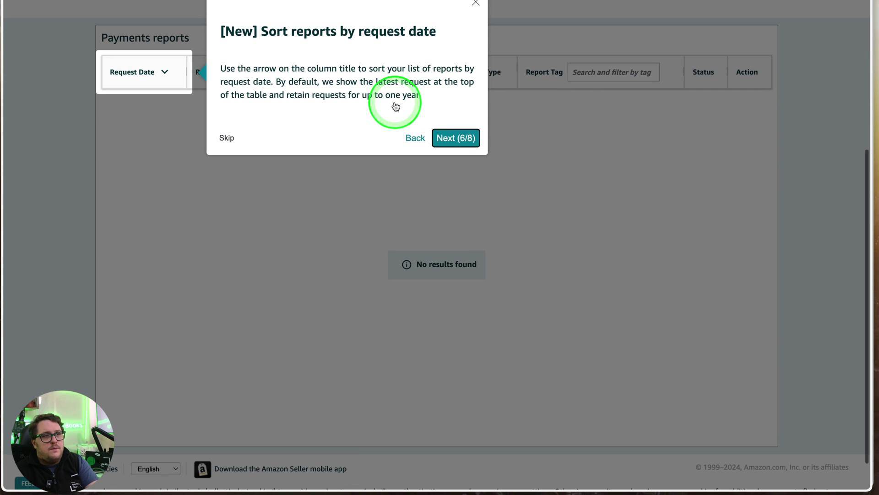
pyautogui.click(458, 137)
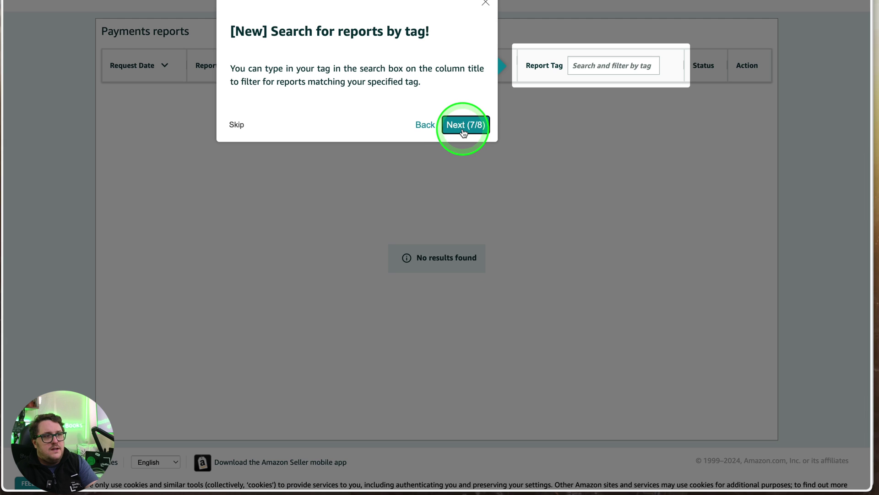
pyautogui.click(463, 131)
pyautogui.click(622, 186)
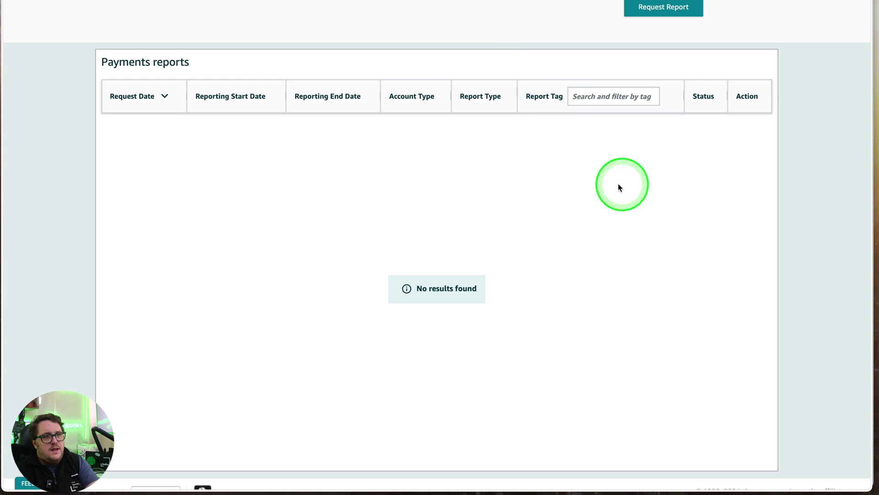
pyautogui.scroll(5, 505, 138)
# Request a Transaction report for the month of January 2024, keeping Transaction as the type
pyautogui.click(557, 142)
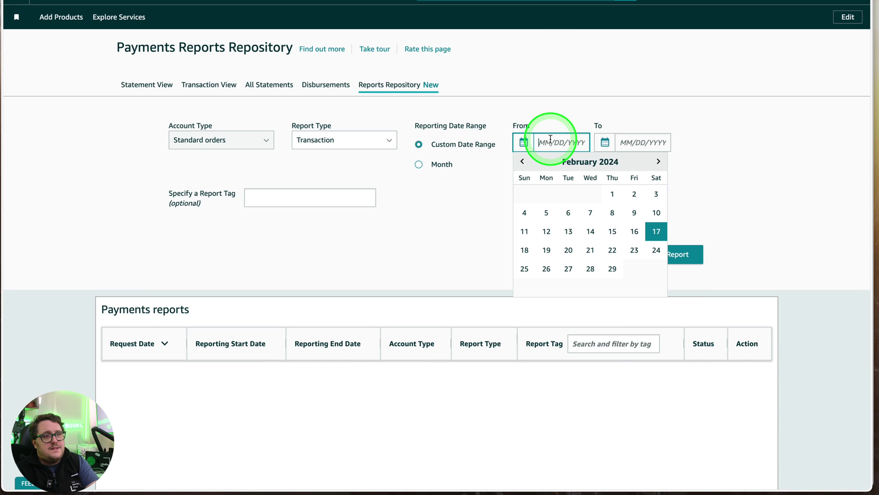
pyautogui.click(419, 164)
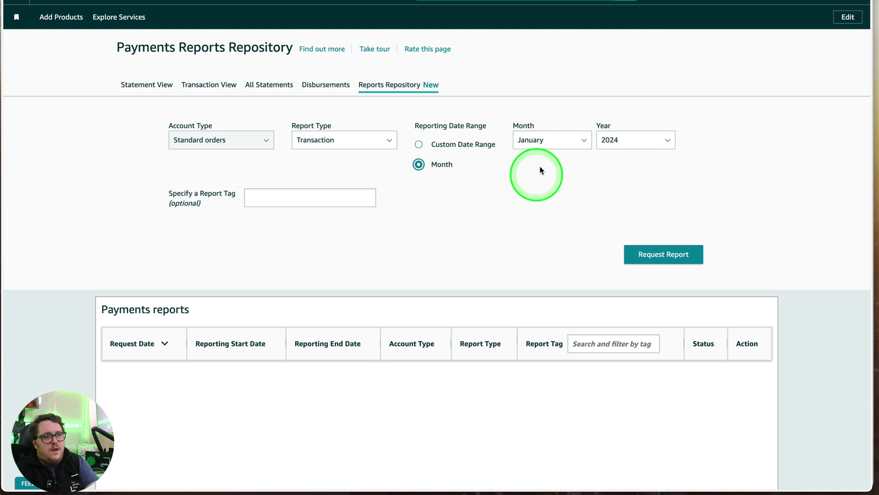
pyautogui.click(656, 258)
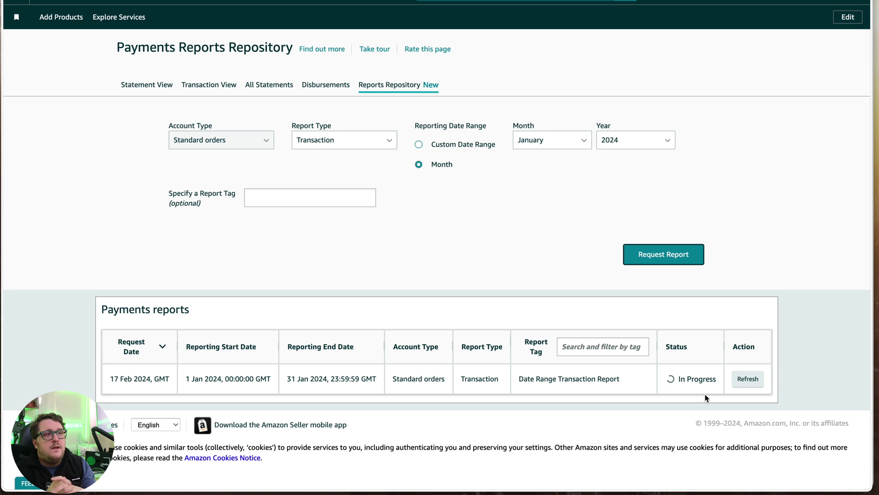
pyautogui.click(335, 112)
pyautogui.click(353, 140)
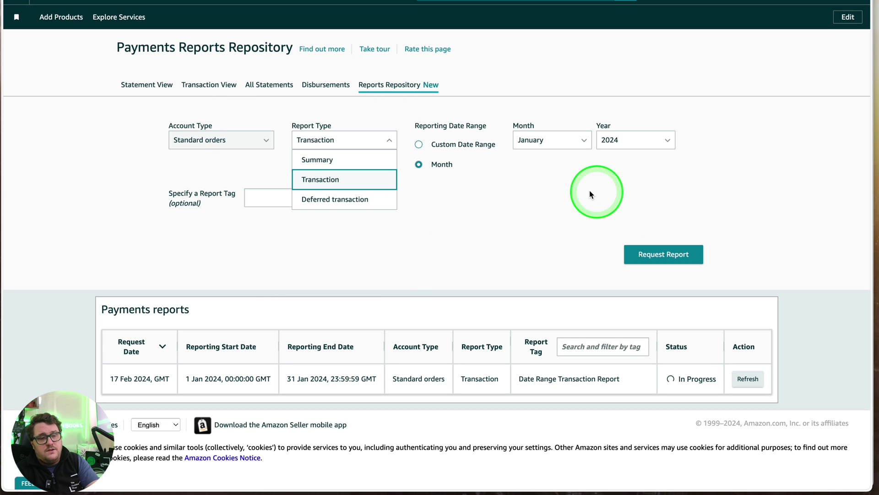
pyautogui.click(335, 178)
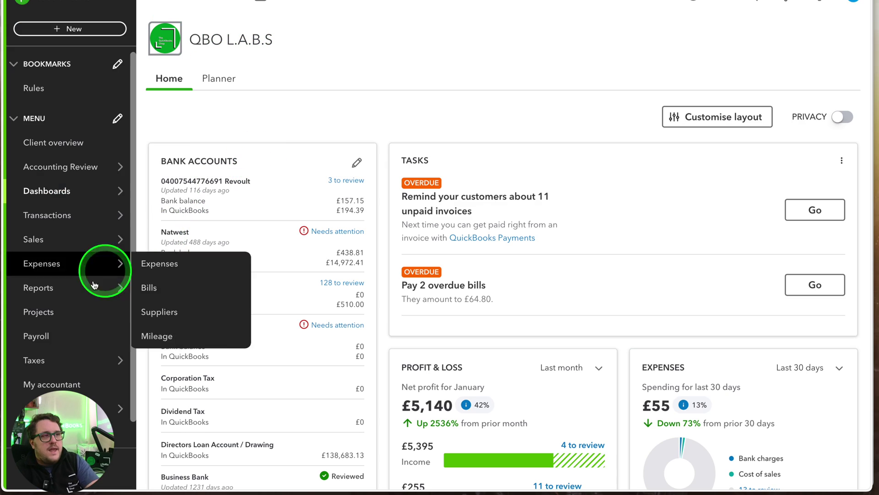
# Search the QuickBooks app listings for 'amazon'
pyautogui.moveTo(68, 408)
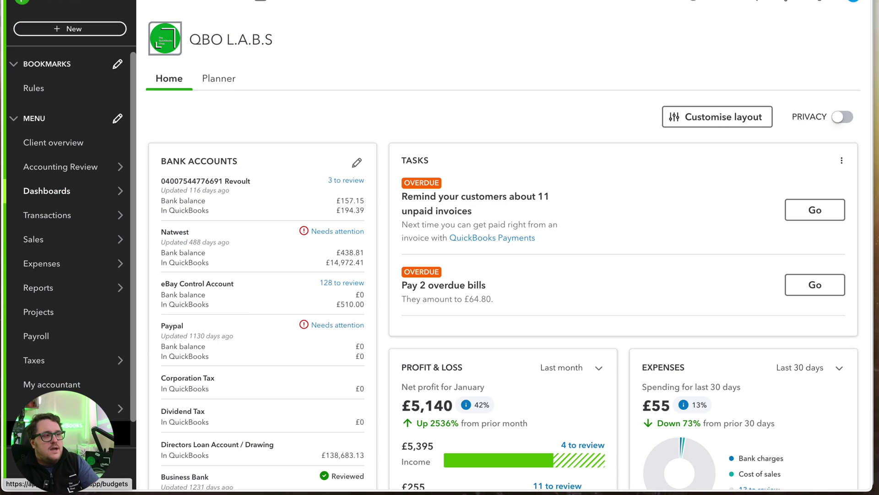
pyautogui.click(187, 412)
pyautogui.click(176, 432)
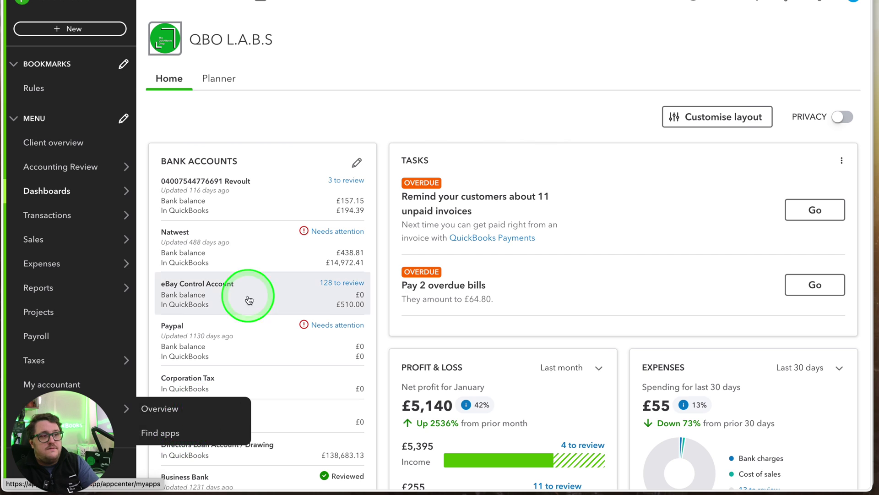
pyautogui.click(289, 179)
pyautogui.write('amazon')
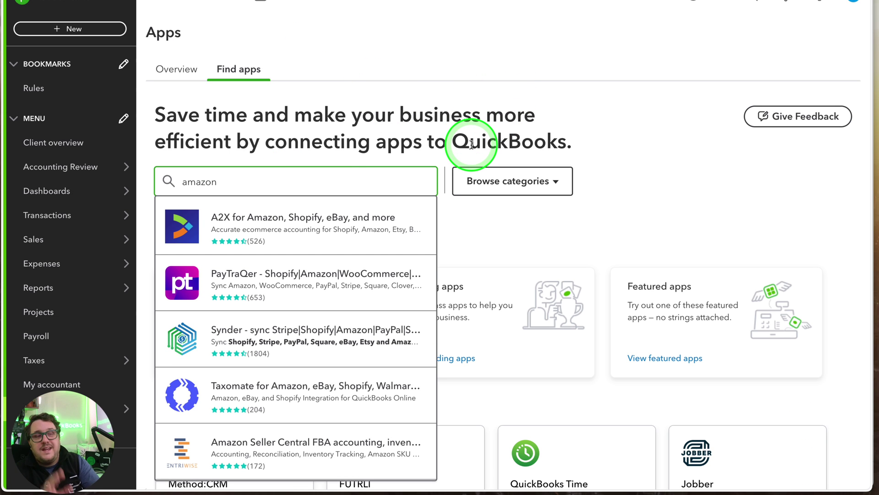
pyautogui.click(235, 243)
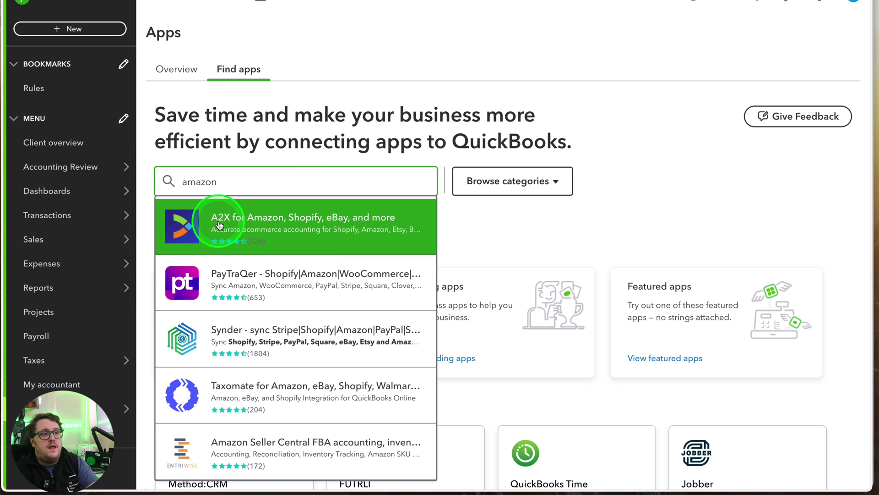
# Open the free Amazon Marketplace Connector by Intuit listing from the results
pyautogui.scroll(-2, 275, 233)
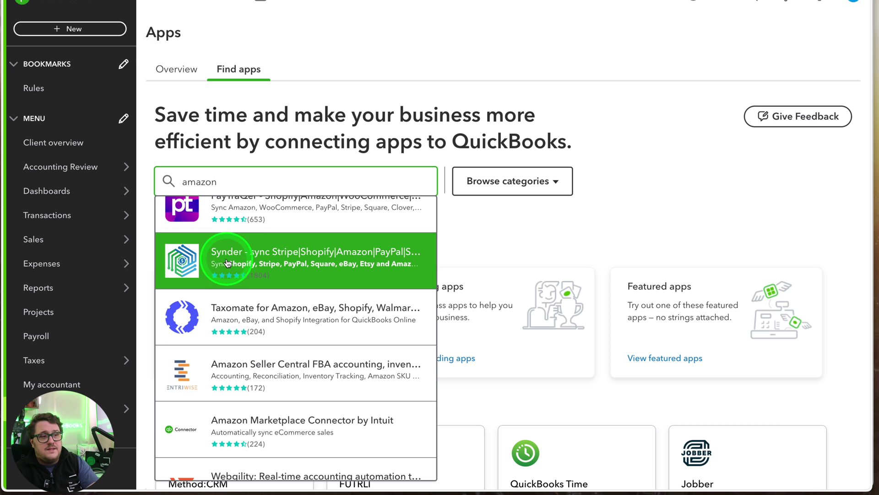
pyautogui.scroll(-3, 238, 257)
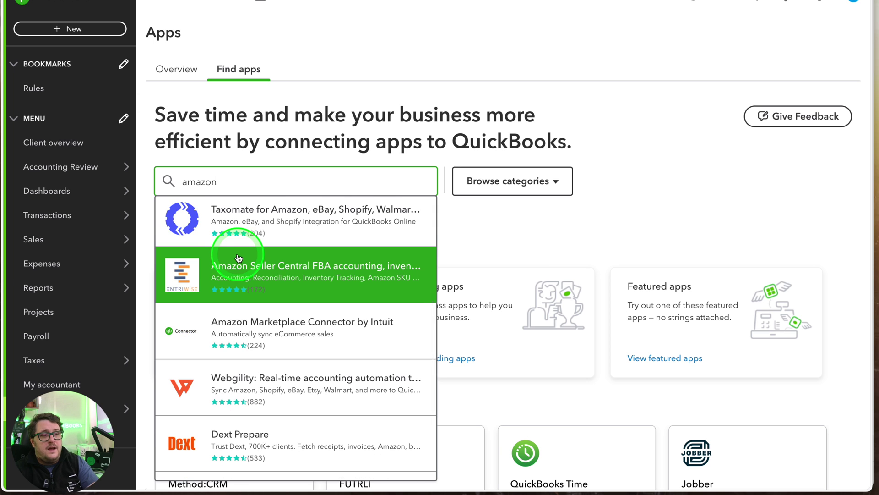
pyautogui.scroll(-2, 238, 258)
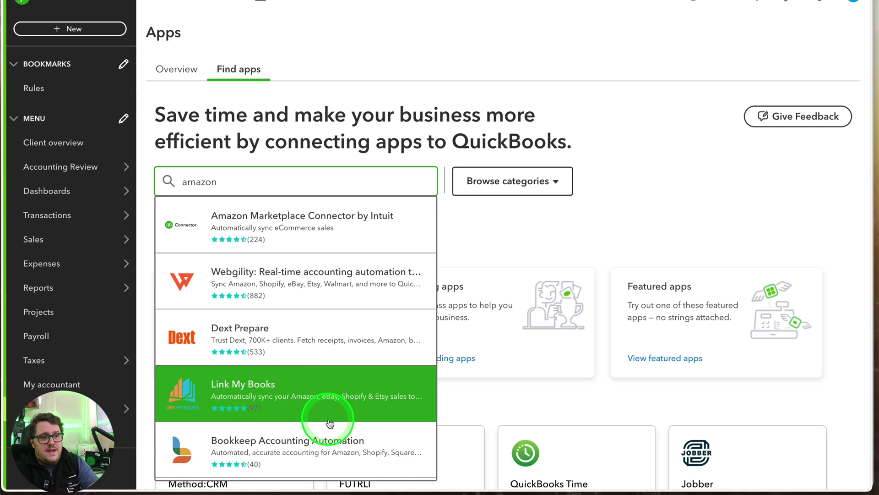
pyautogui.scroll(2, 327, 412)
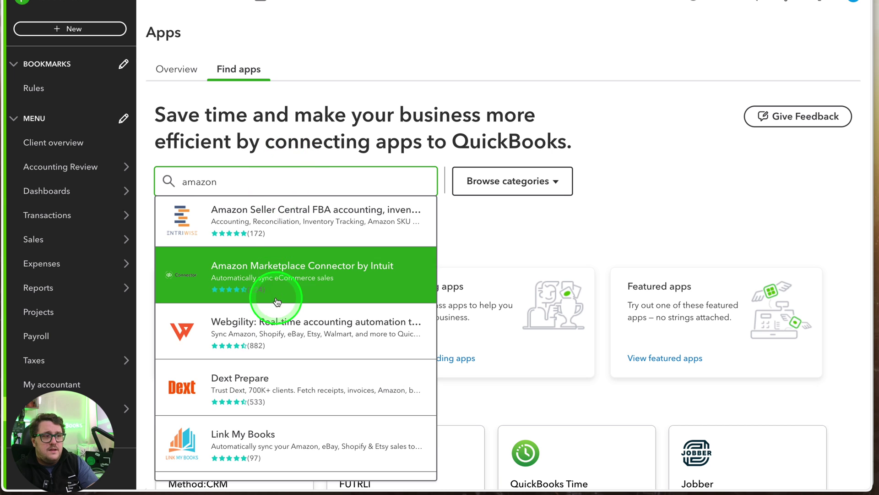
pyautogui.scroll(4, 293, 289)
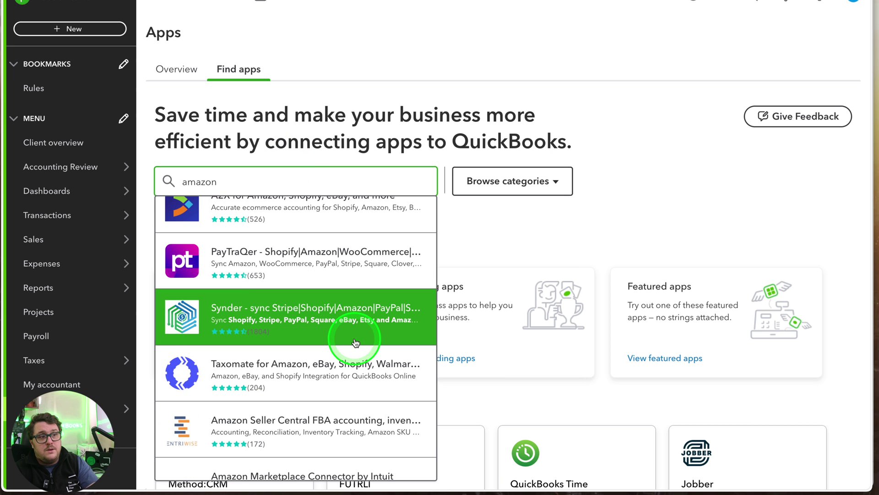
pyautogui.scroll(-4, 355, 343)
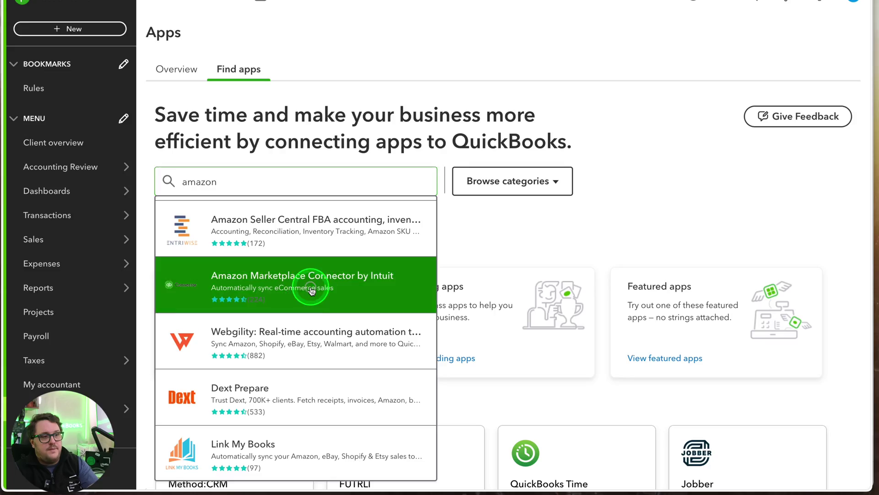
pyautogui.click(311, 291)
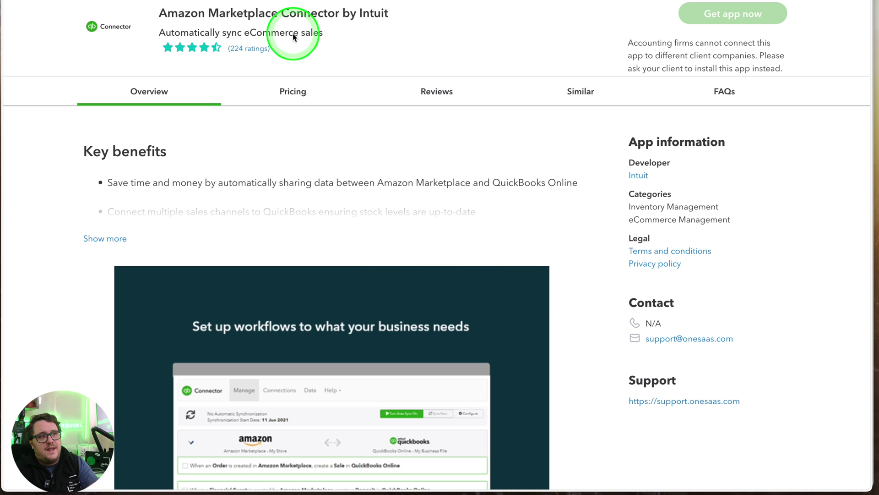
pyautogui.scroll(-15, 339, 69)
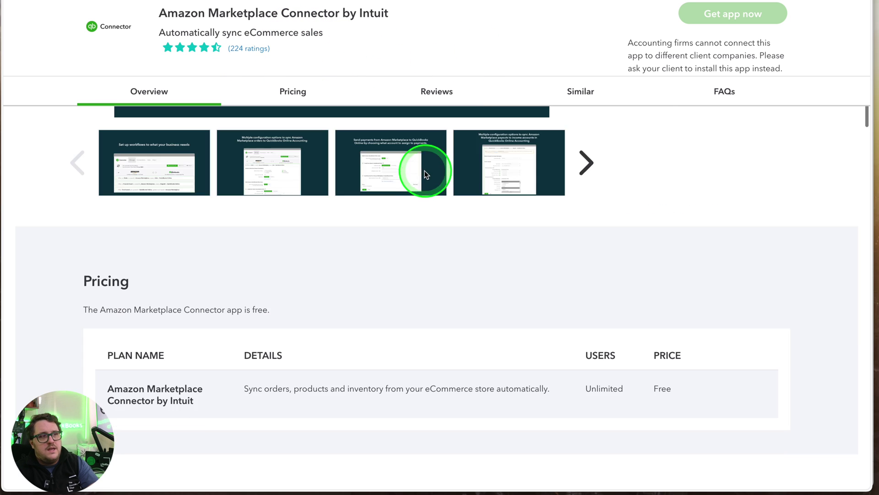
pyautogui.scroll(20, 522, 234)
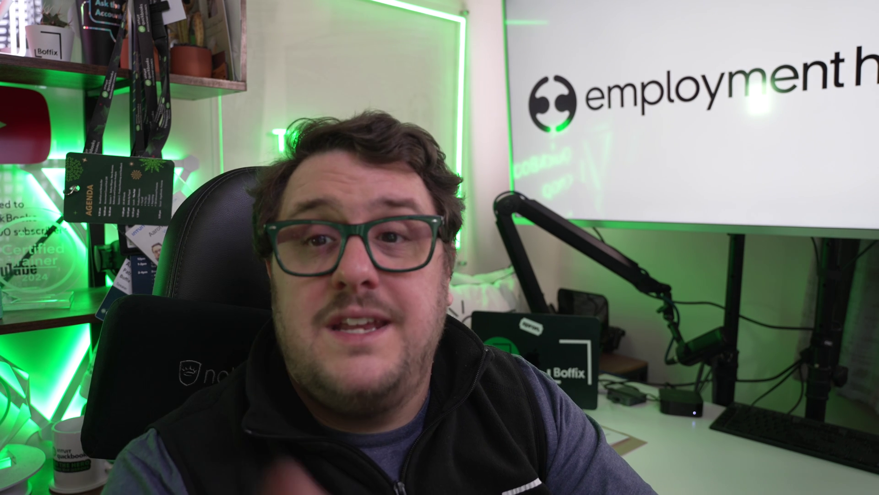
# Add an Amazon Marketplace connection with region UK and marketplace UK/France/Germany
pyautogui.click(322, 63)
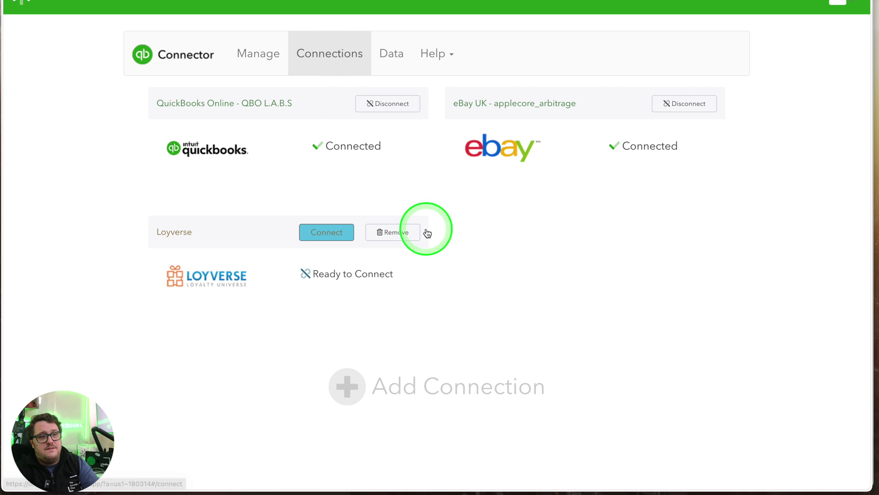
pyautogui.scroll(-2, 540, 185)
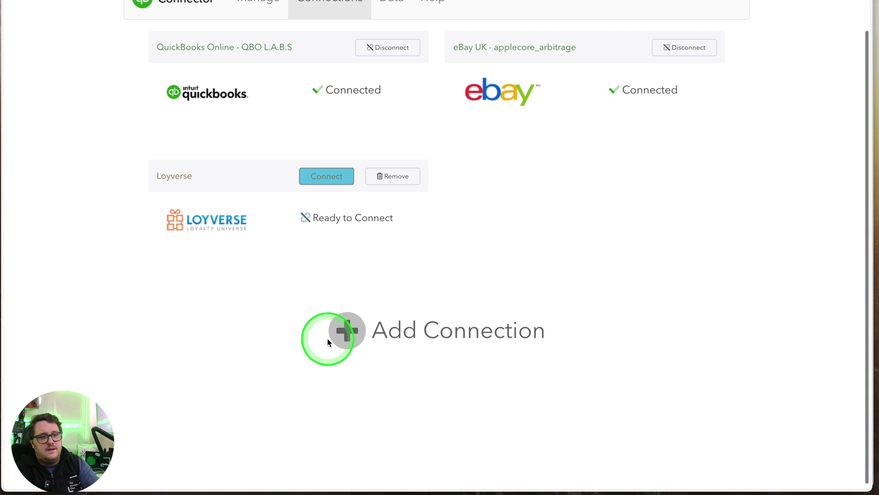
pyautogui.click(345, 334)
pyautogui.scroll(-2, 452, 231)
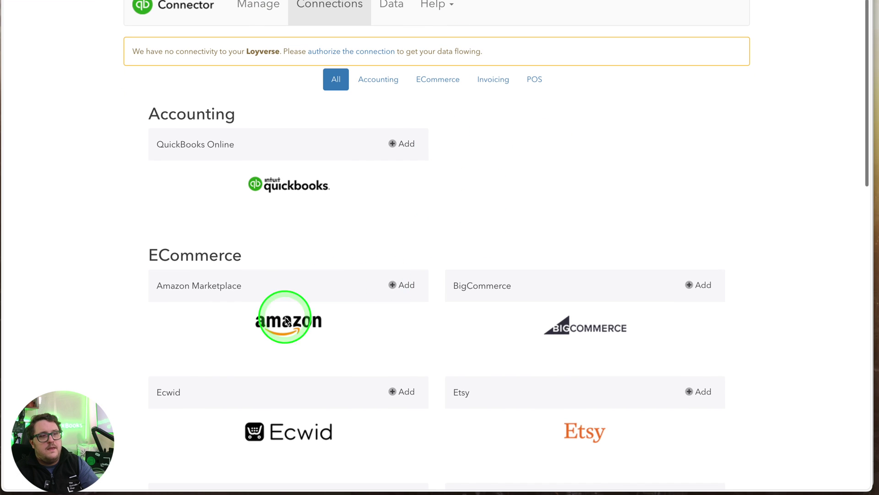
pyautogui.click(398, 284)
pyautogui.click(239, 282)
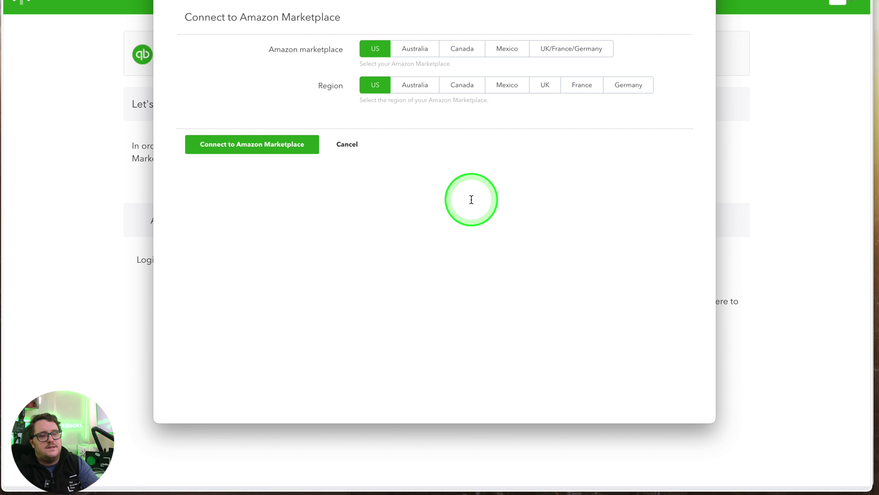
pyautogui.click(544, 86)
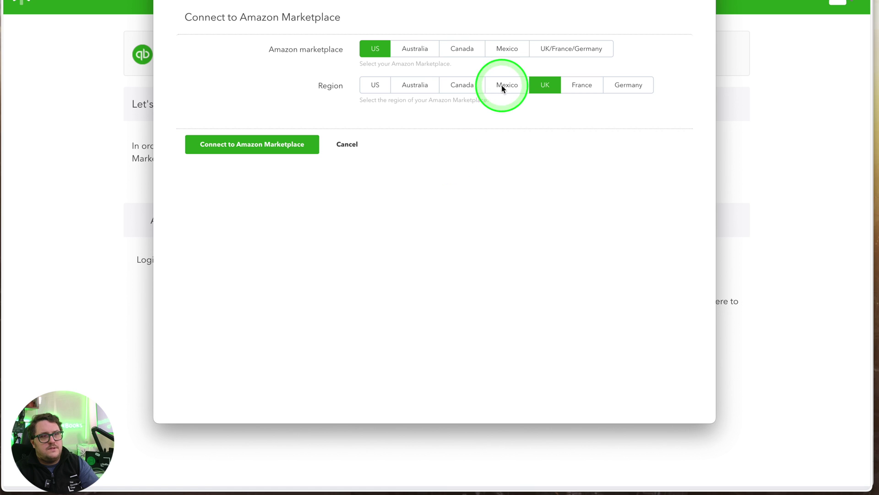
pyautogui.click(558, 52)
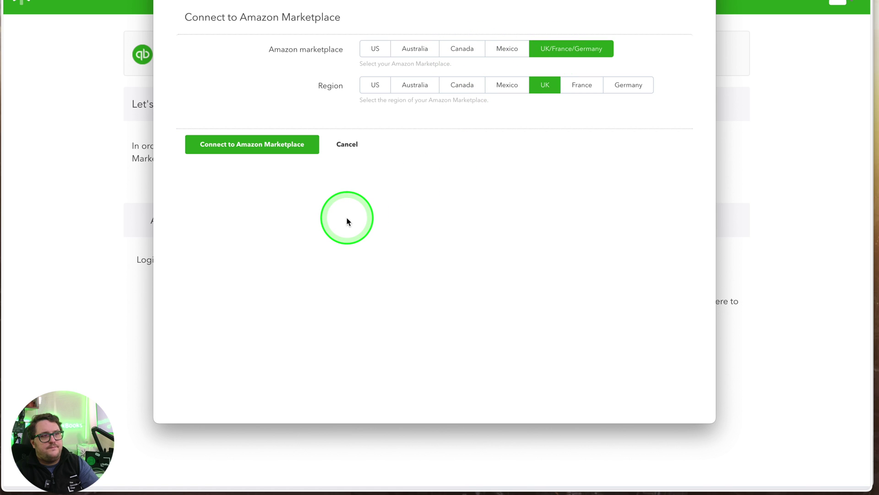
pyautogui.click(257, 146)
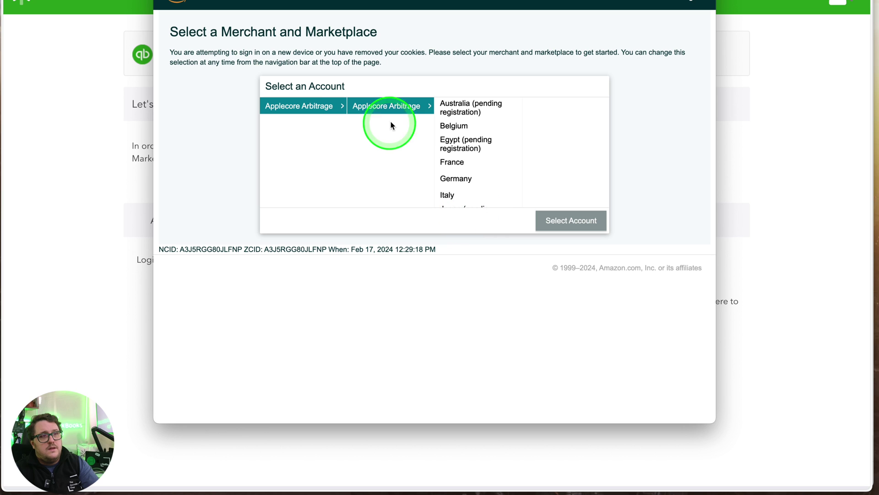
# Select the United Kingdom marketplace account and consent to OneSaas access
pyautogui.scroll(-5, 504, 157)
pyautogui.click(490, 179)
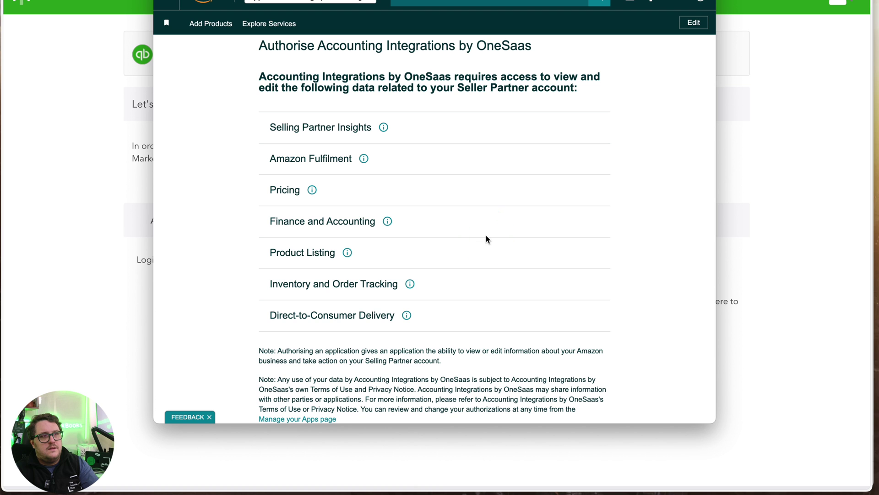
pyautogui.scroll(-4, 399, 252)
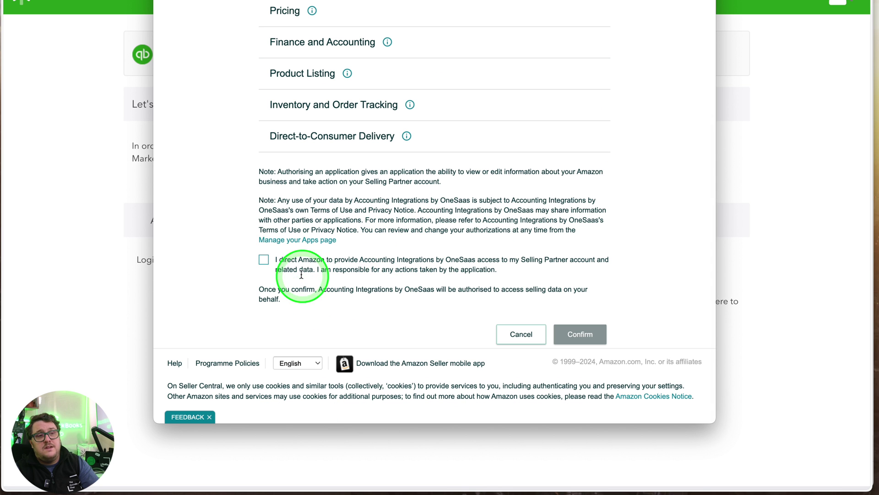
pyautogui.click(264, 260)
pyautogui.click(581, 336)
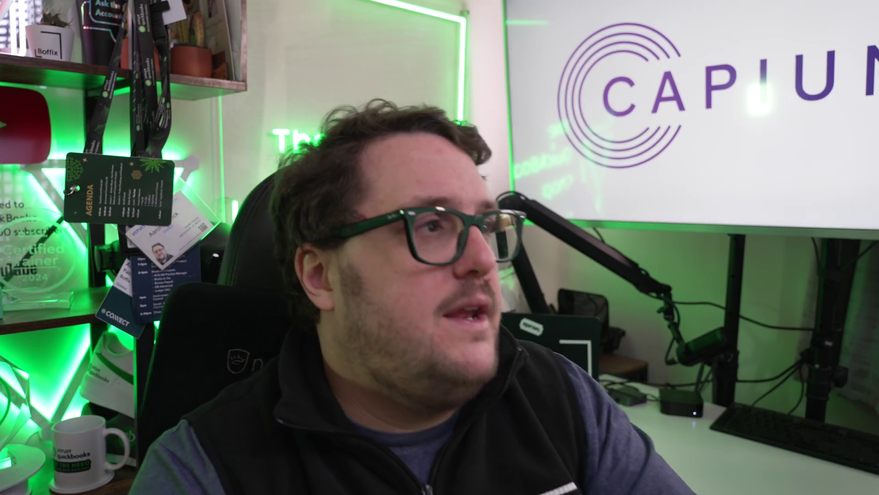
# Dismiss the finish-connecting prompt, open Chart of accounts and start a new account
pyautogui.click(417, 198)
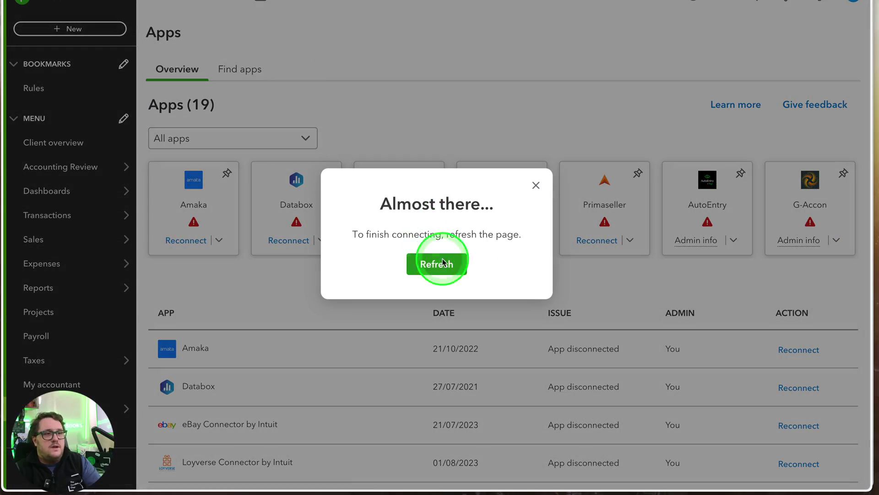
pyautogui.click(536, 185)
pyautogui.moveTo(53, 153)
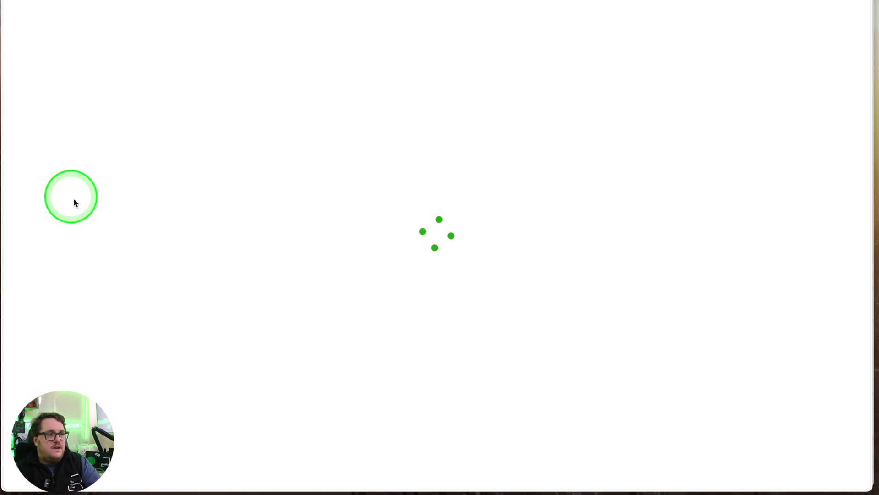
pyautogui.moveTo(96, 297)
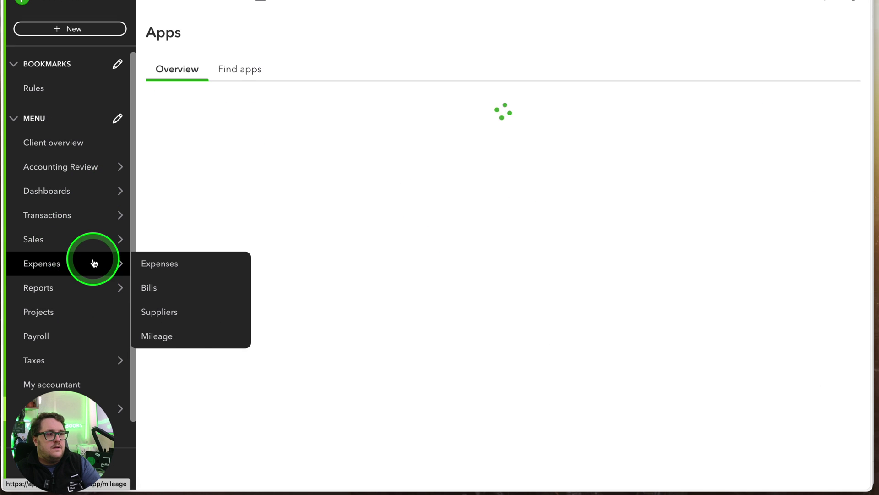
pyautogui.moveTo(94, 214)
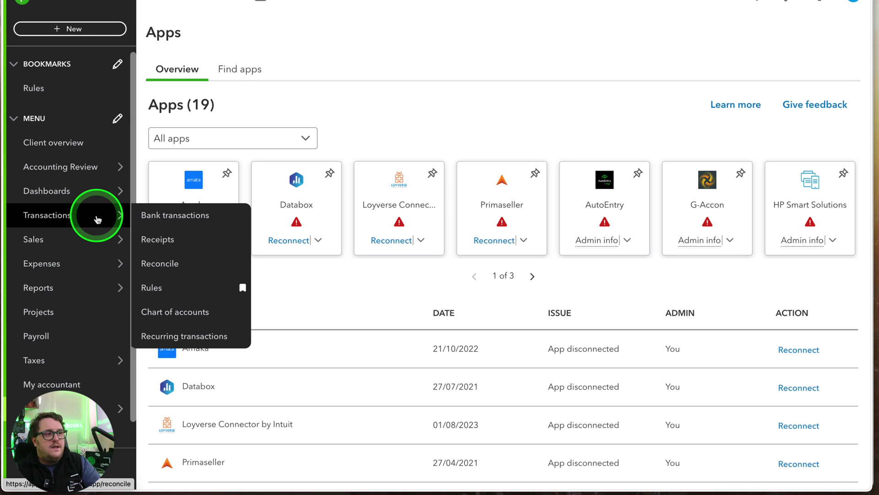
pyautogui.click(180, 315)
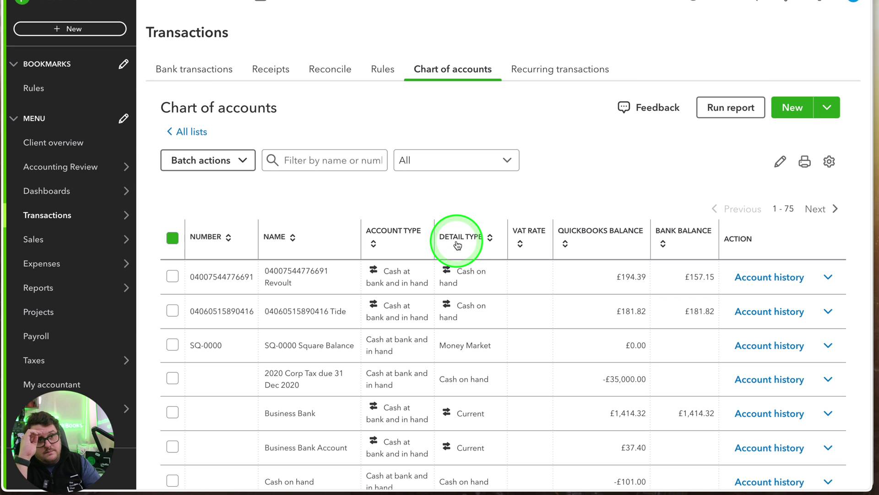
pyautogui.click(782, 114)
# Name the new Cash at bank and in hand account 'Amazon Control Account' and save
pyautogui.click(531, 102)
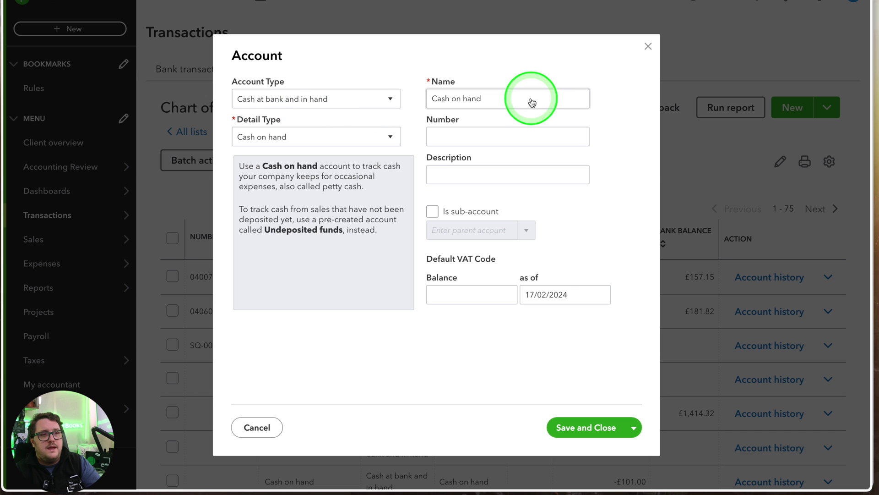
pyautogui.click(833, 54)
pyautogui.write('A')
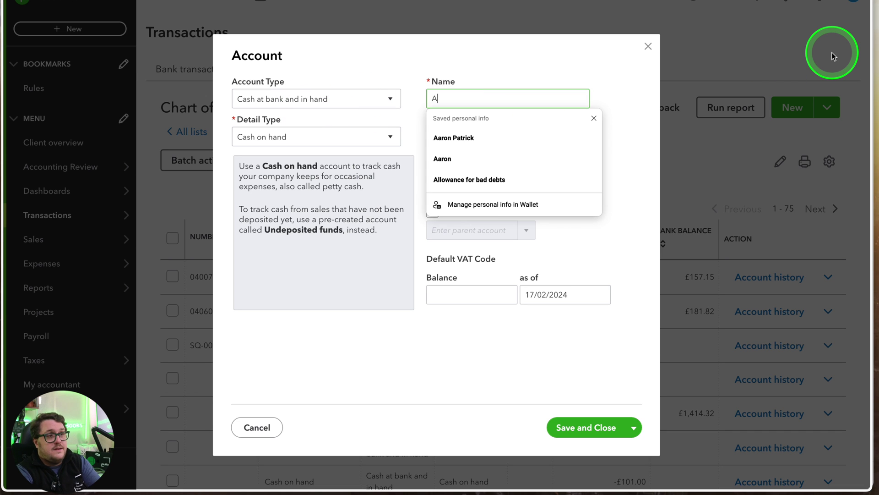
pyautogui.write('mna')
pyautogui.press('BackSpace')
pyautogui.press('BackSpace')
pyautogui.press('BackSpace')
pyautogui.write('mnaz')
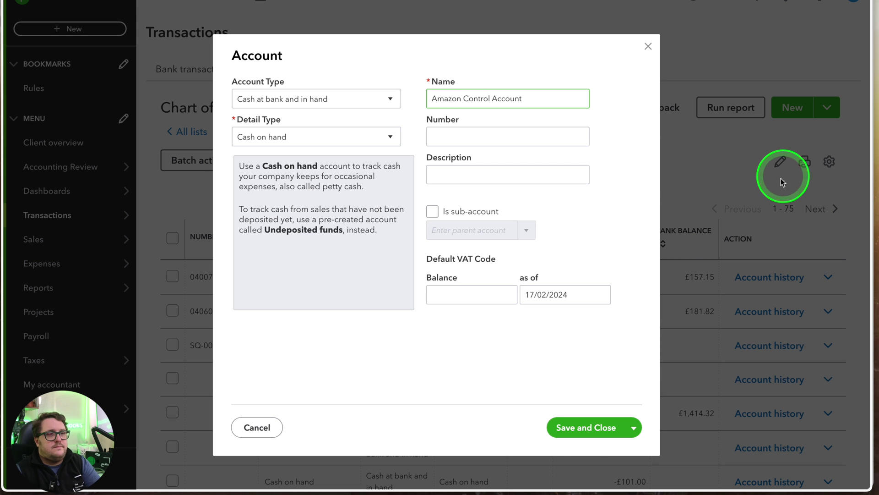
pyautogui.click(581, 433)
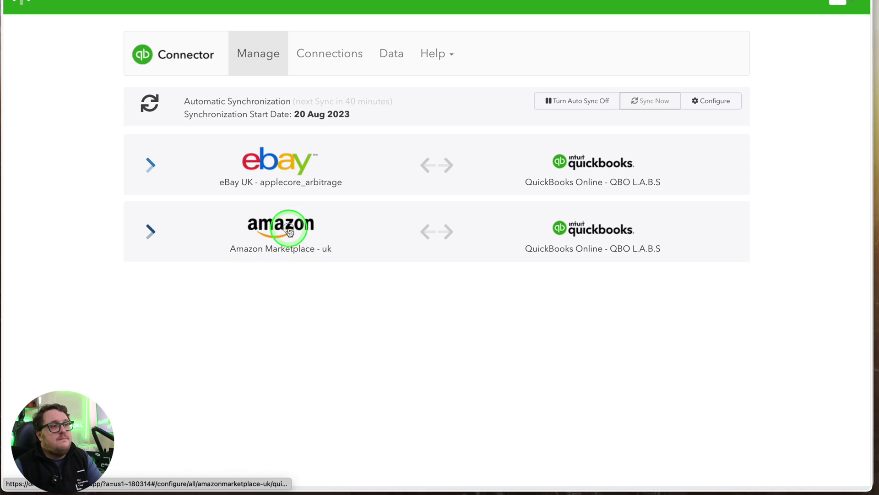
# Enable only the financial event to deposit workflow for the Amazon connection
pyautogui.click(289, 231)
pyautogui.scroll(-1, 399, 291)
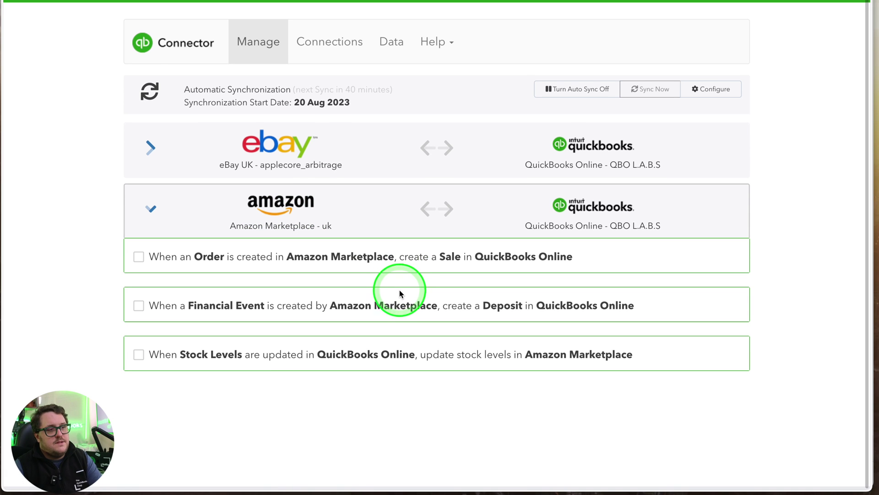
pyautogui.moveTo(136, 267)
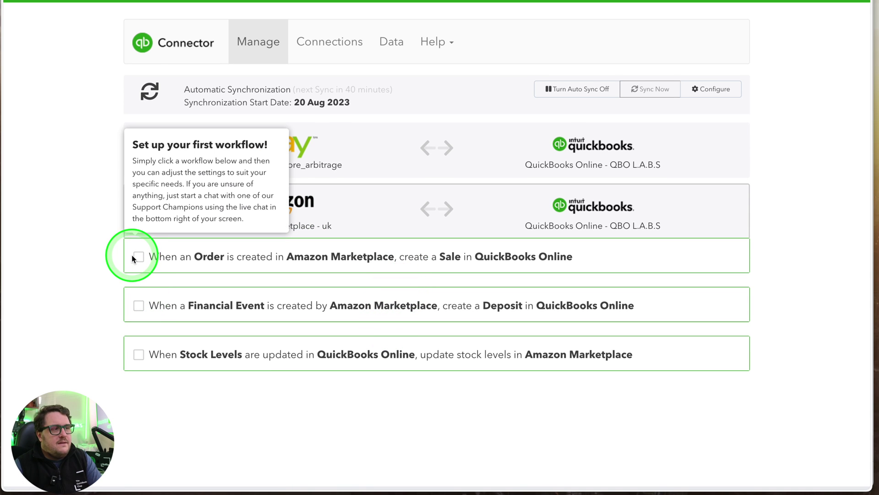
pyautogui.click(138, 257)
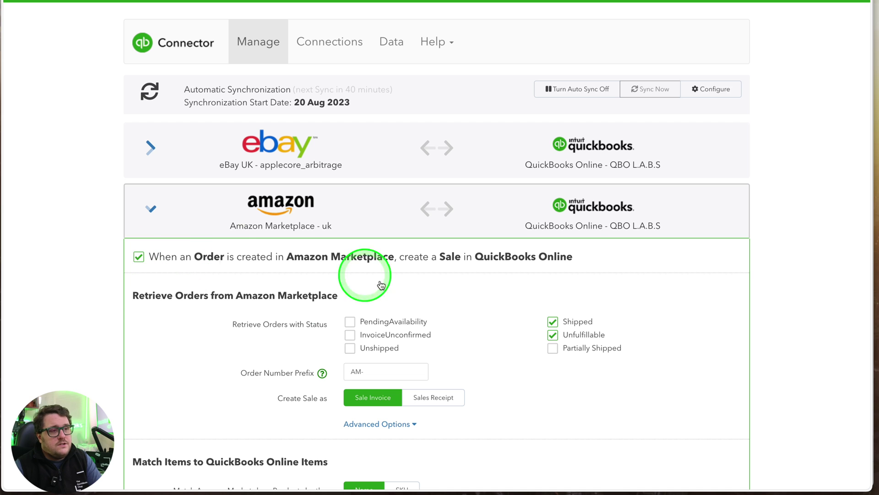
pyautogui.scroll(-5, 433, 342)
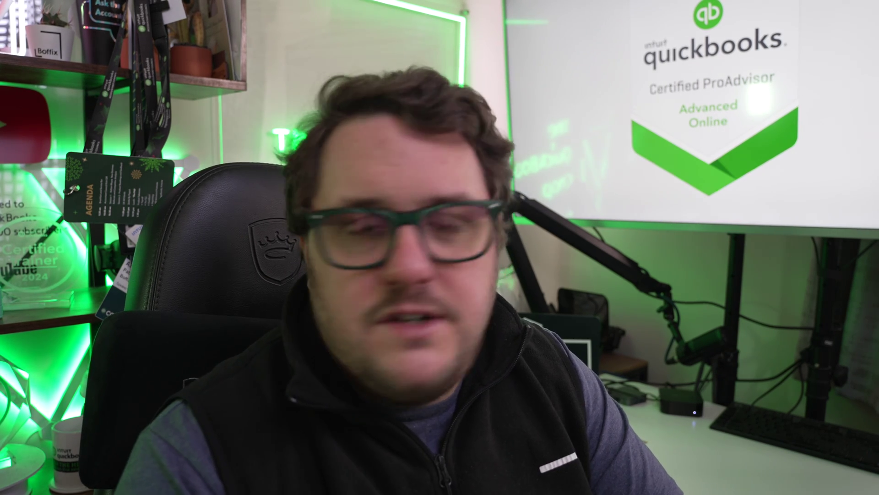
pyautogui.click(137, 10)
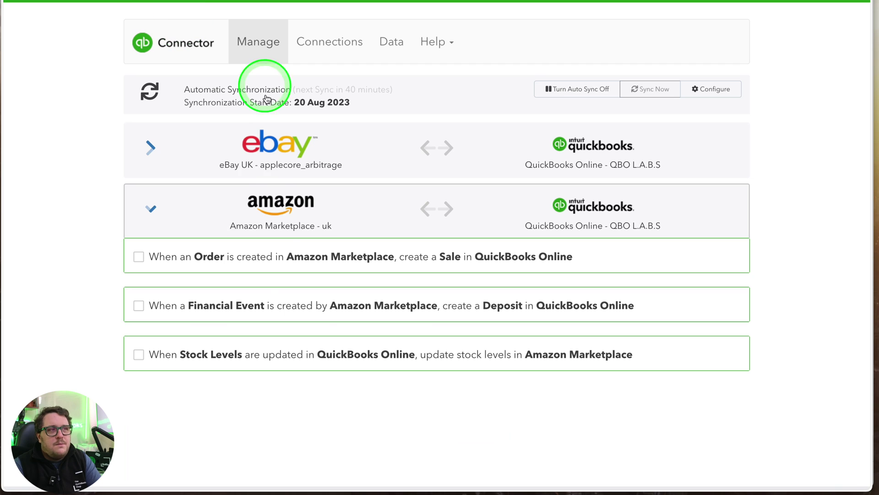
pyautogui.click(138, 305)
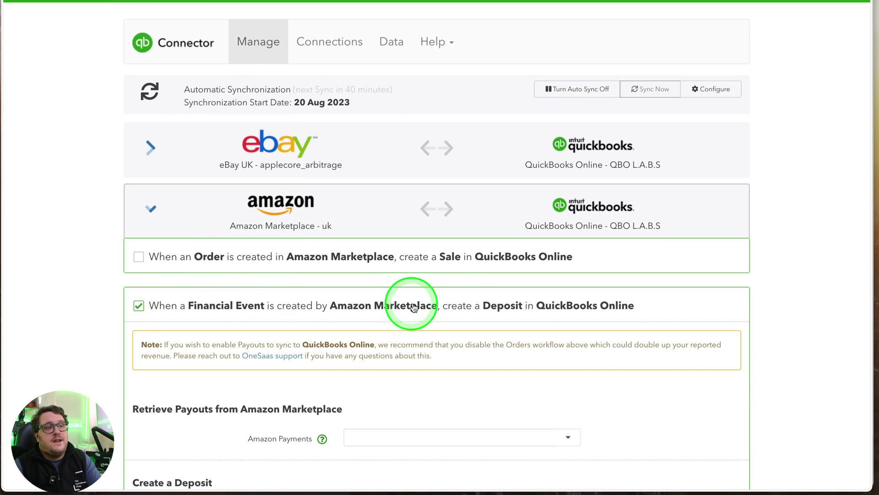
pyautogui.scroll(-3, 457, 305)
# Reload the account list and set Amazon Payments to Amazon Control Account
pyautogui.click(380, 286)
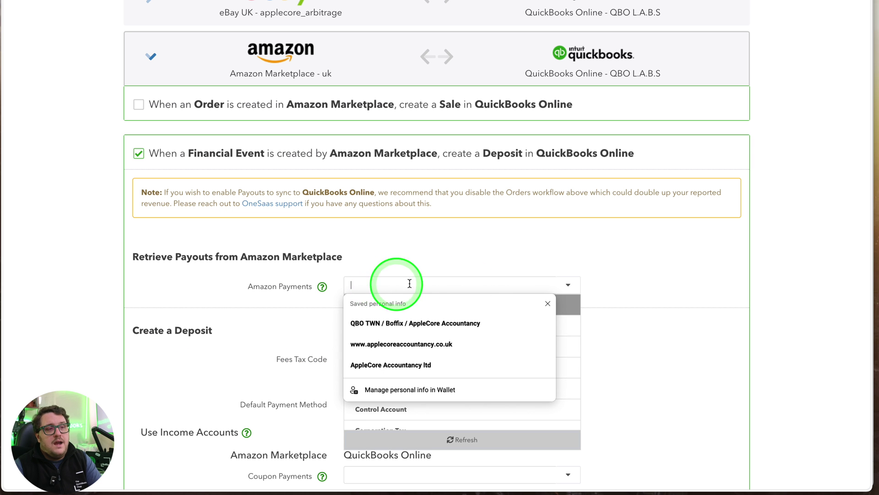
pyautogui.click(595, 285)
pyautogui.click(568, 286)
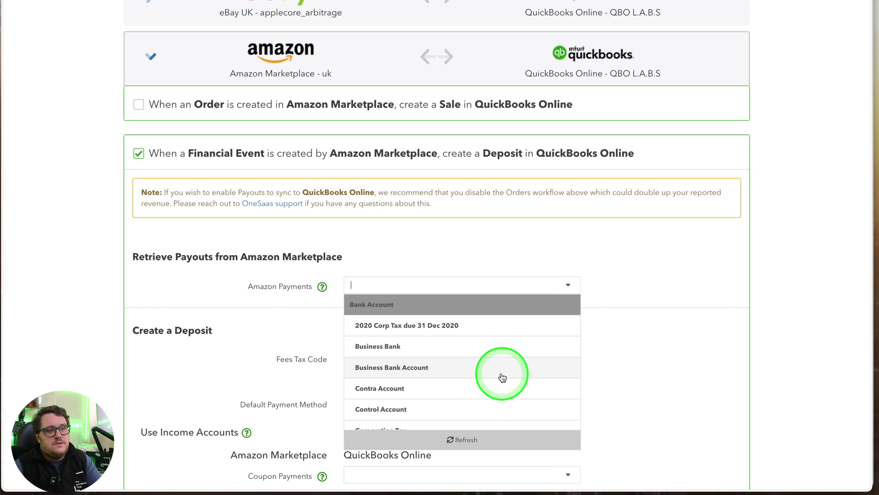
pyautogui.scroll(-4, 496, 372)
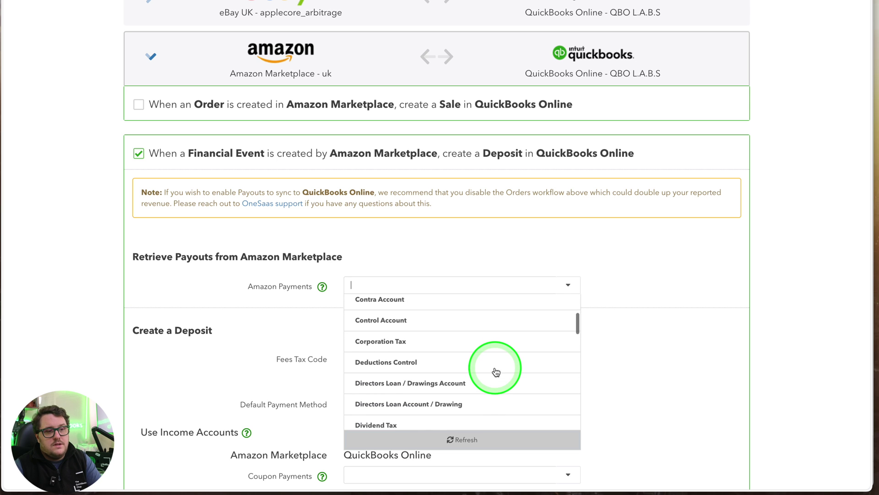
pyautogui.scroll(4, 496, 371)
pyautogui.click(469, 441)
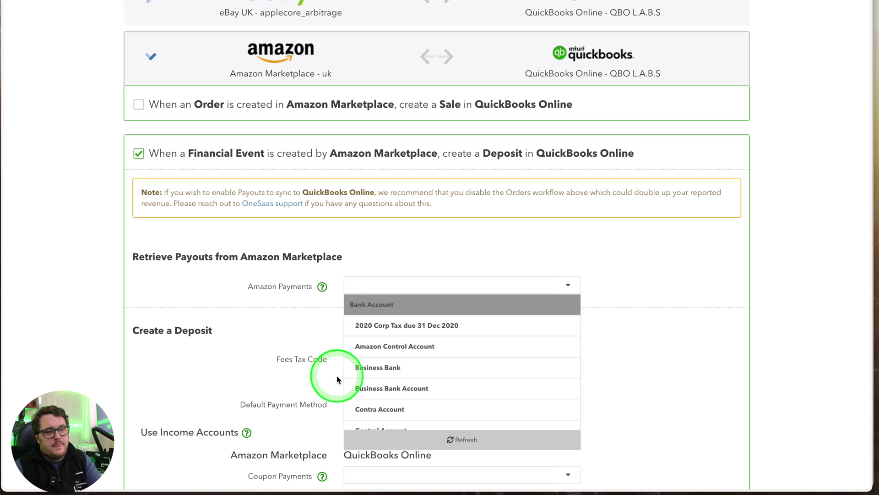
pyautogui.click(376, 289)
pyautogui.write('a')
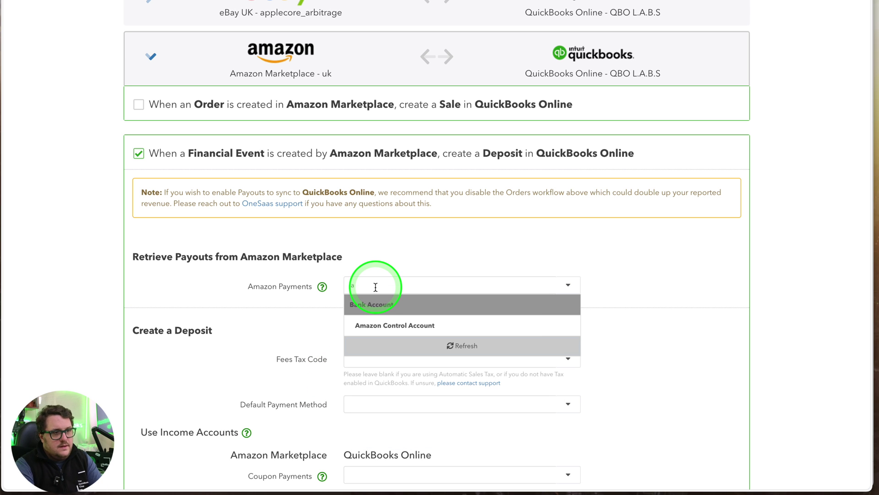
pyautogui.click(402, 325)
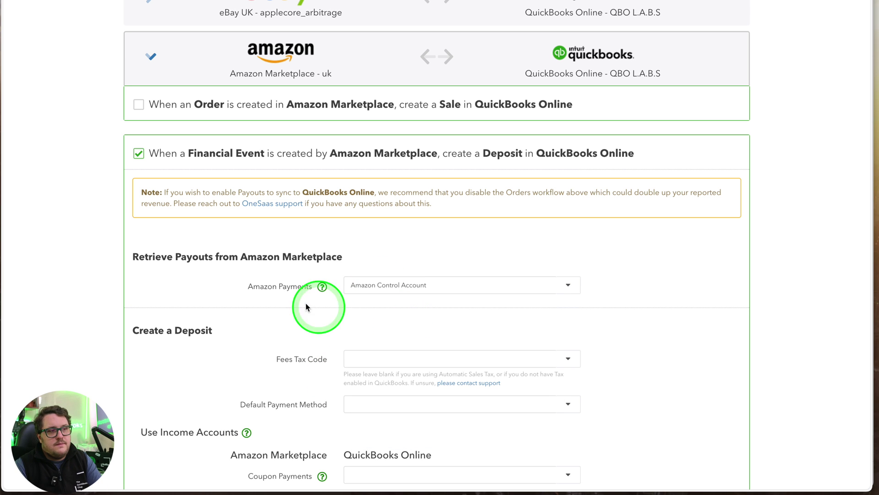
# Set the fees tax code to 20.0% S Standard and open the default payment method list
pyautogui.scroll(-2, 394, 367)
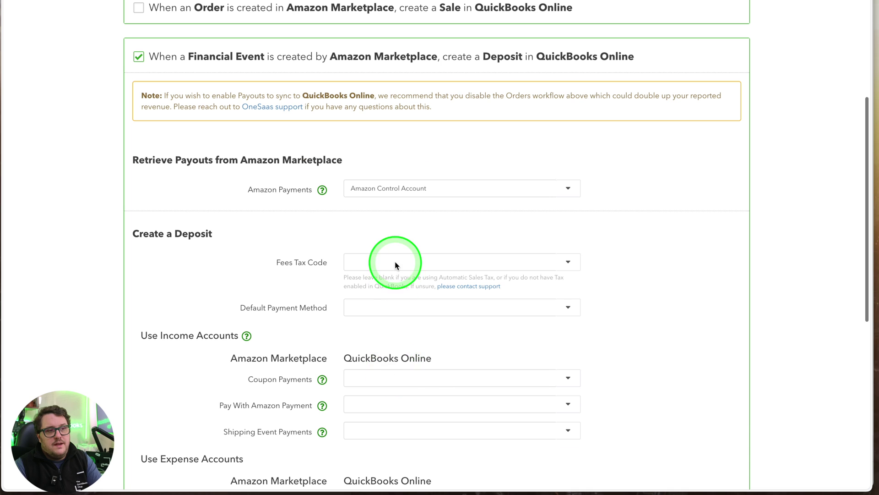
pyautogui.click(395, 260)
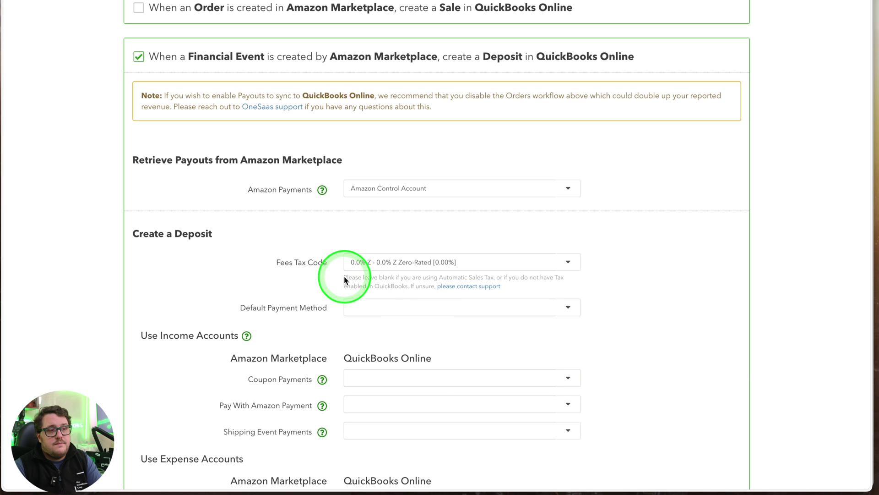
pyautogui.click(440, 259)
pyautogui.click(420, 388)
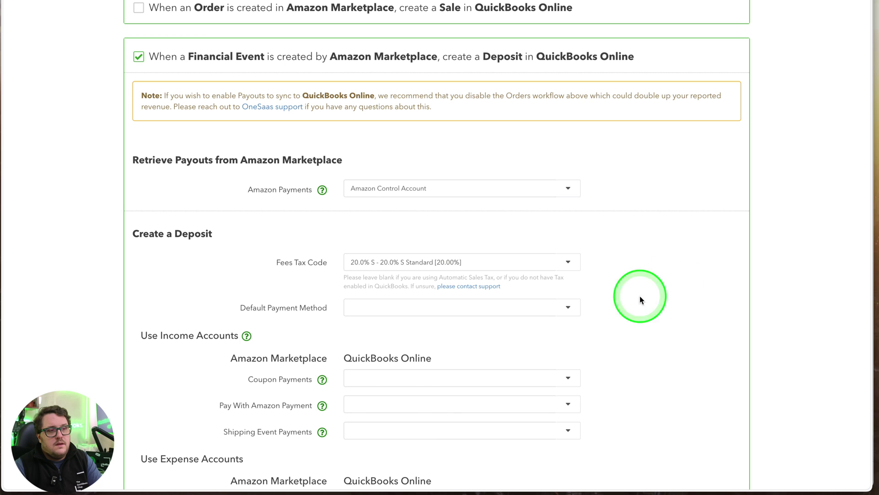
pyautogui.click(439, 306)
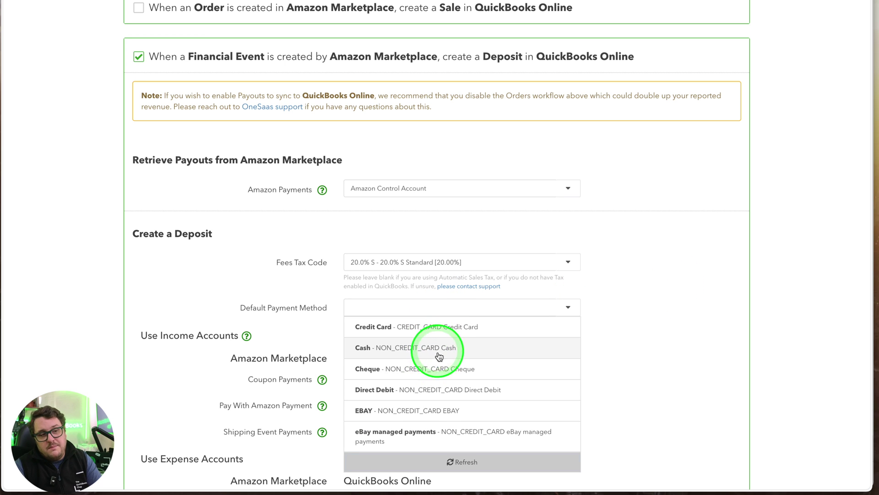
# Set the default payment method to Direct Debit and map Coupon Payments to the Sales account
pyautogui.click(453, 389)
pyautogui.scroll(-3, 432, 253)
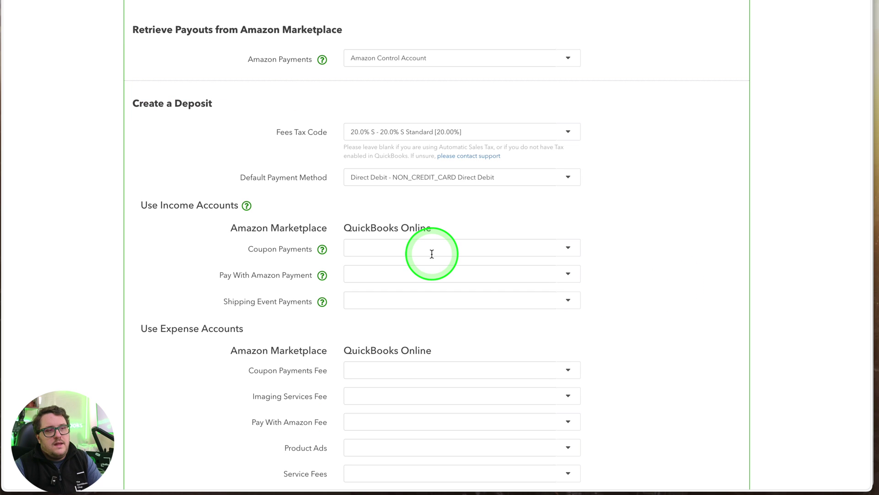
pyautogui.click(469, 243)
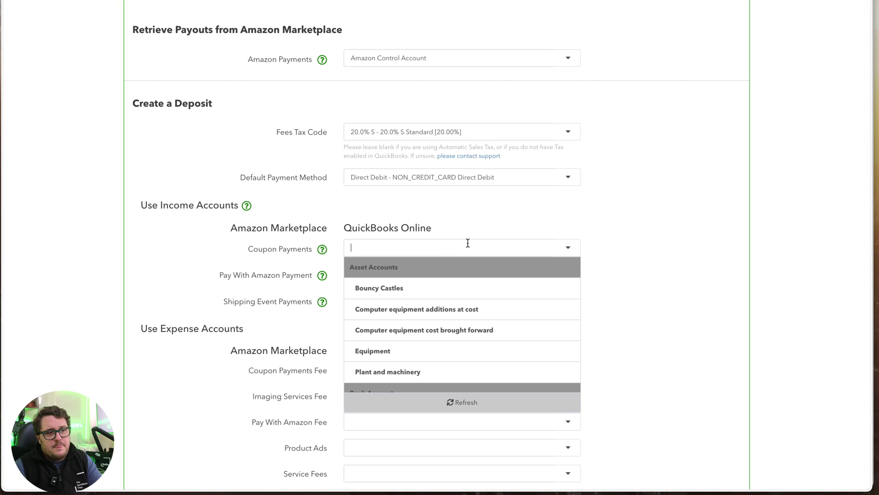
pyautogui.scroll(-5, 487, 298)
pyautogui.scroll(-10, 488, 300)
pyautogui.scroll(2, 489, 302)
pyautogui.scroll(3, 489, 302)
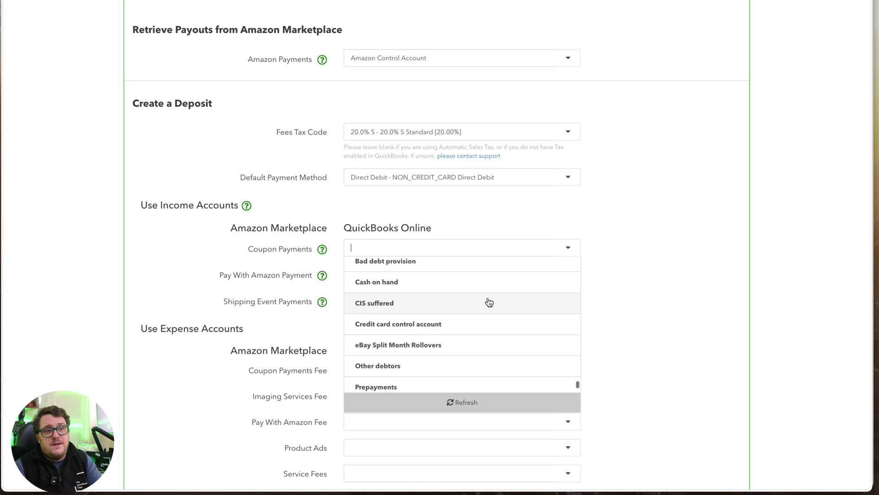
pyautogui.scroll(1, 489, 300)
pyautogui.click(455, 318)
pyautogui.scroll(-2, 442, 312)
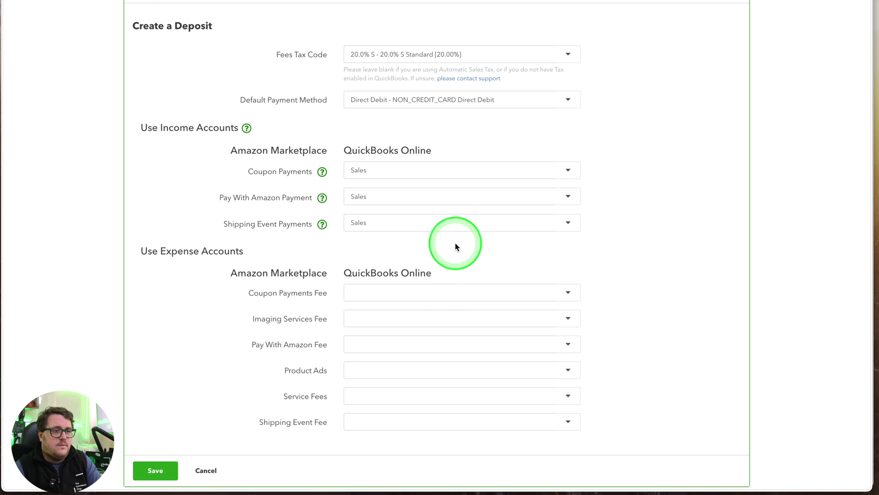
# Map Coupon Payments Fee, Imaging Services Fee and Pay With Amazon Fee to Cost of sales
pyautogui.click(430, 300)
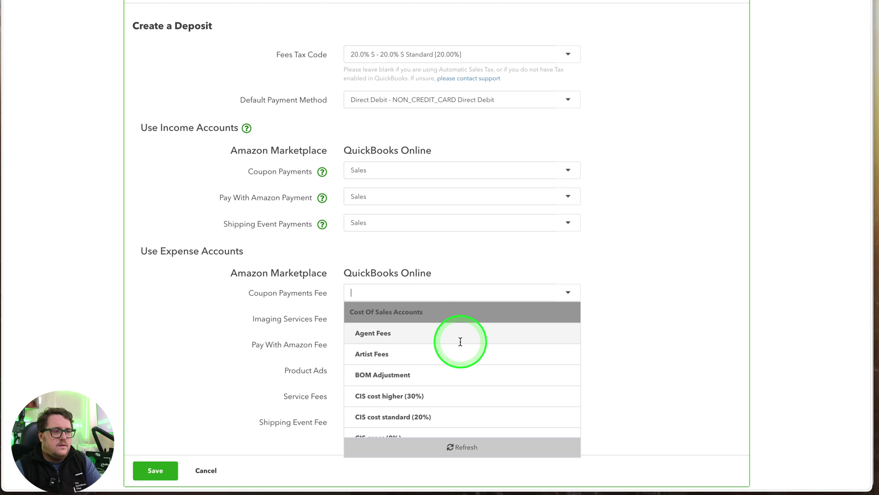
pyautogui.scroll(-5, 462, 345)
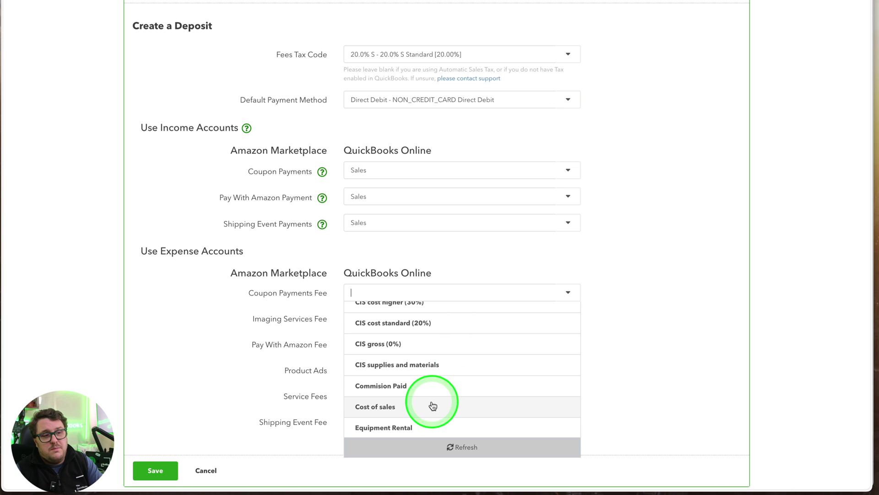
pyautogui.click(431, 406)
pyautogui.click(392, 318)
pyautogui.scroll(-5, 428, 420)
pyautogui.scroll(-3, 429, 422)
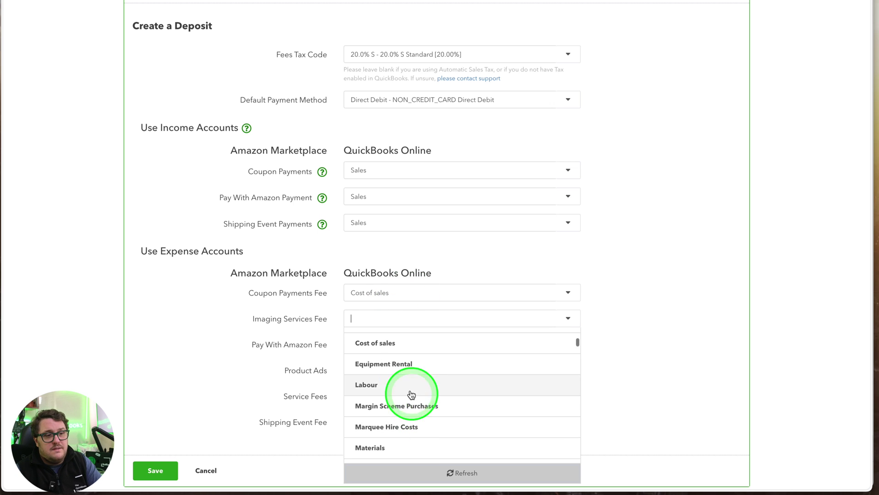
pyautogui.click(397, 343)
pyautogui.click(389, 340)
pyautogui.scroll(-5, 395, 420)
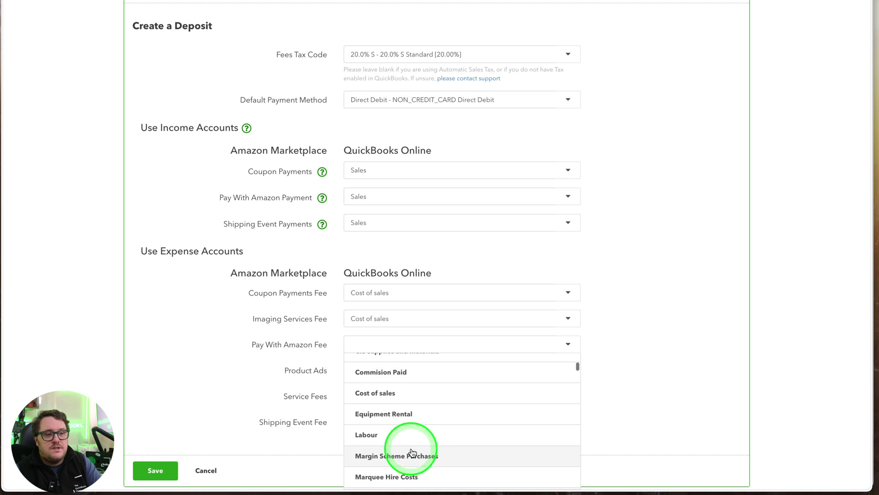
pyautogui.click(389, 392)
# Map Product Ads, Service Fees and Shipping Event Fee to Cost of sales, then save
pyautogui.click(382, 368)
pyautogui.scroll(-5, 419, 456)
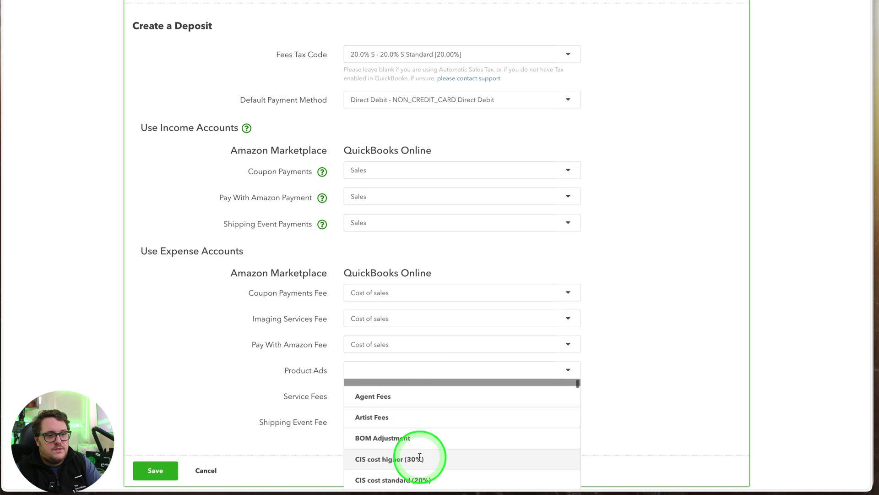
pyautogui.click(408, 462)
pyautogui.click(393, 395)
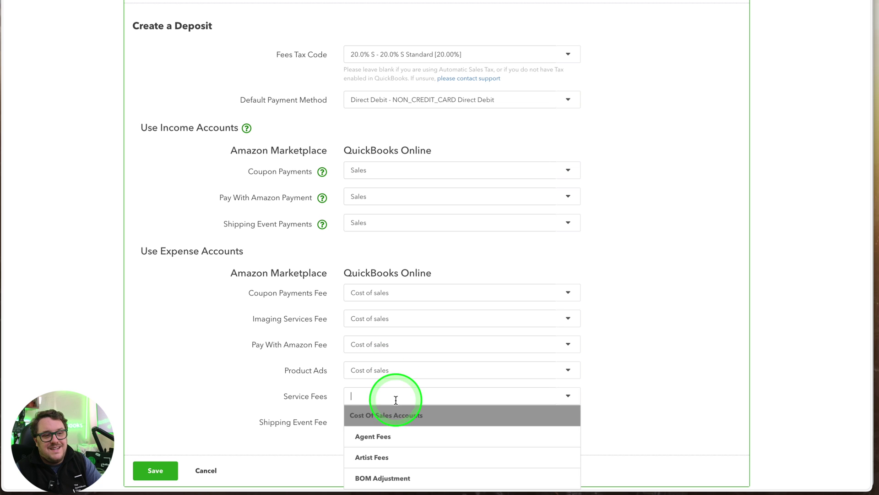
pyautogui.scroll(-5, 428, 437)
pyautogui.click(416, 463)
pyautogui.click(403, 420)
pyautogui.scroll(-5, 417, 462)
pyautogui.scroll(-3, 418, 467)
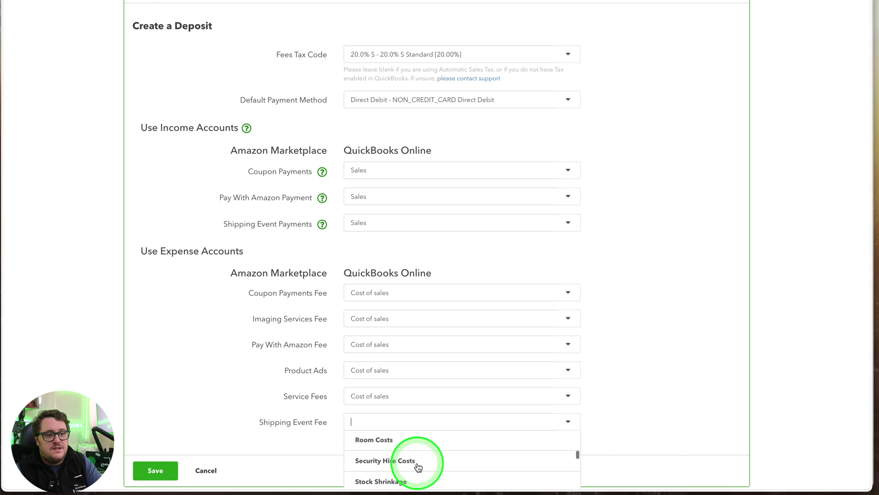
pyautogui.scroll(-2, 418, 467)
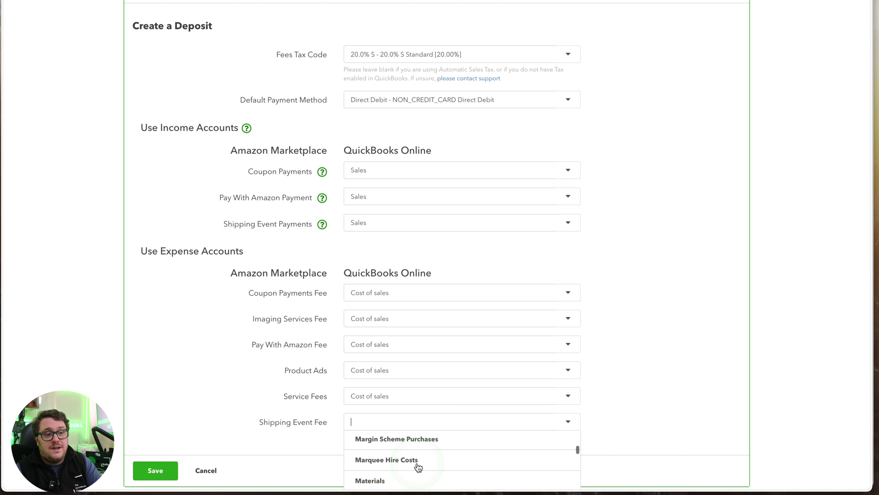
pyautogui.scroll(1, 418, 467)
pyautogui.scroll(-2, 418, 467)
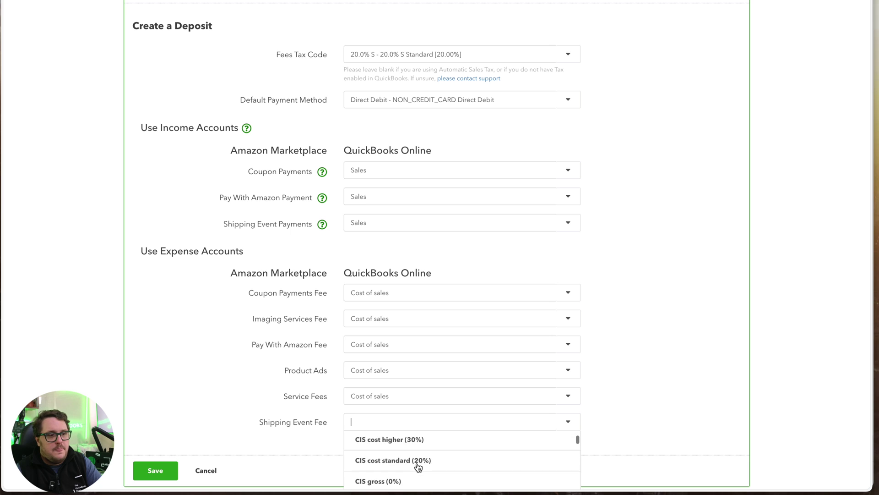
pyautogui.click(418, 467)
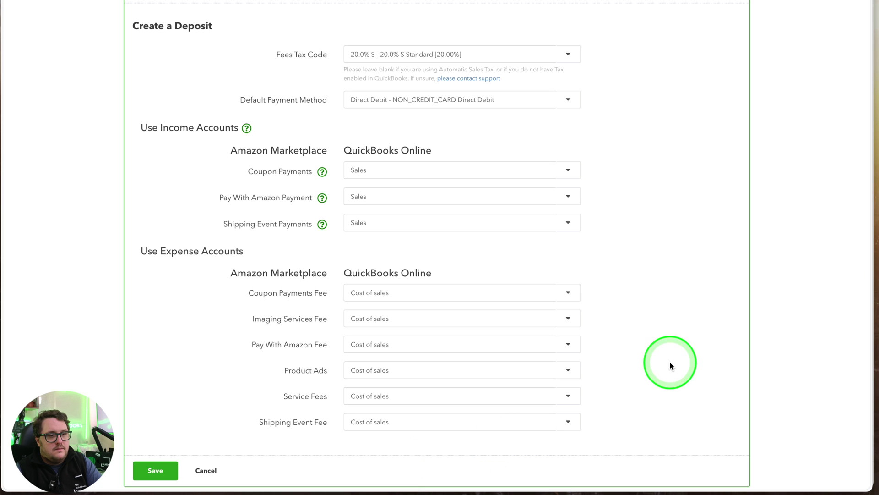
pyautogui.scroll(-3, 670, 366)
pyautogui.click(146, 303)
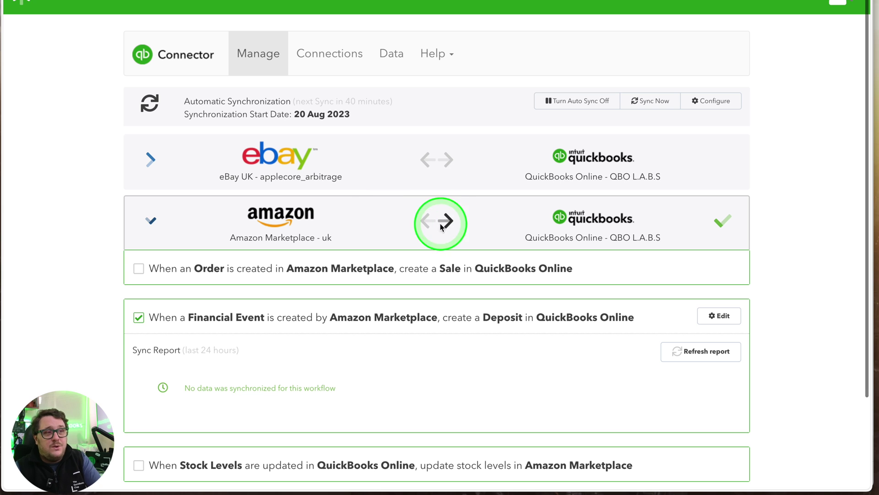
# Turn automatic synchronisation off and run a one-off Sync Now
pyautogui.click(598, 105)
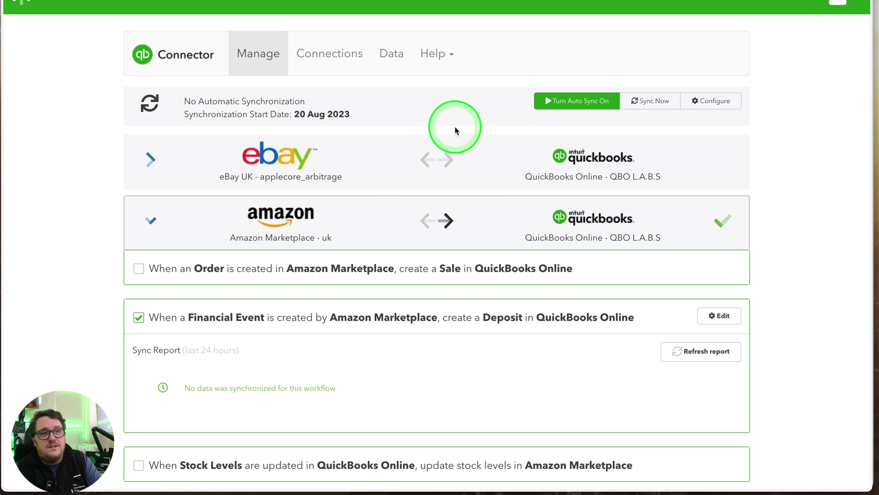
pyautogui.click(655, 102)
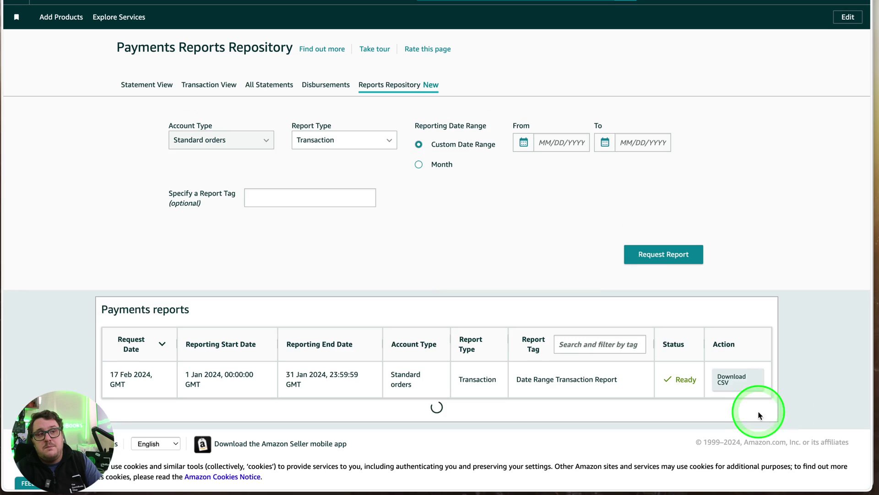
# Download the January 2024 Date Range Transaction Report as a CSV file
pyautogui.click(733, 381)
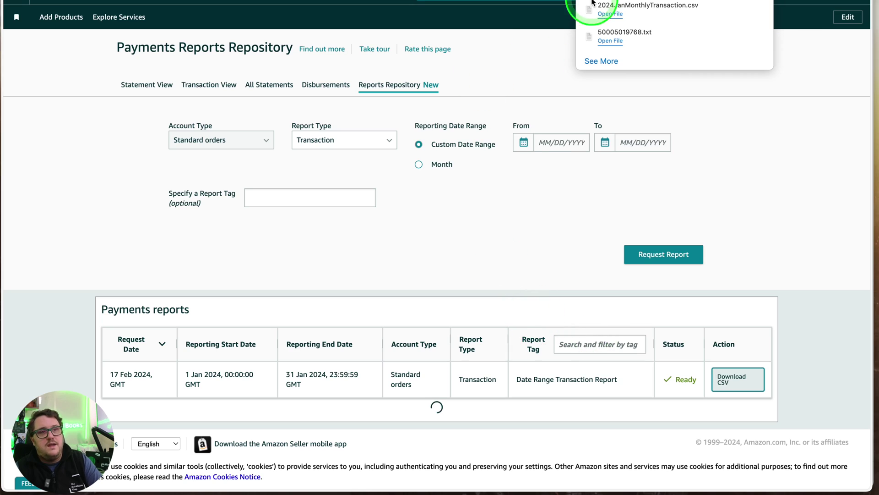
# Open 2024JanMonthlyTransaction.csv in Excel and scroll right to the amount columns
pyautogui.click(610, 14)
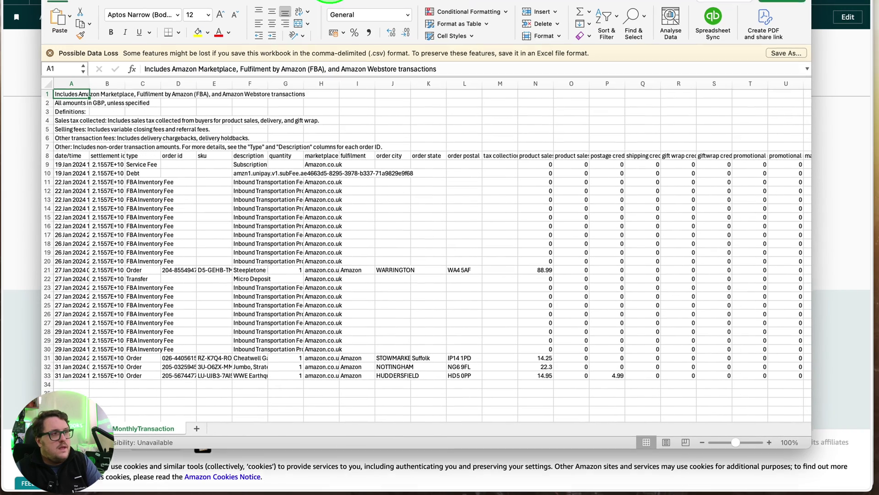
pyautogui.scroll(-3, 287, 220)
pyautogui.hscroll(10, 366, 214)
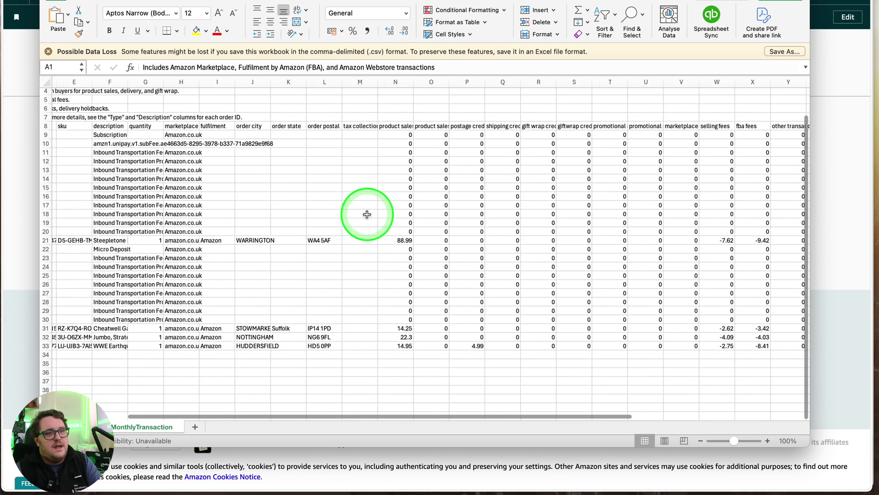
pyautogui.hscroll(1, 367, 214)
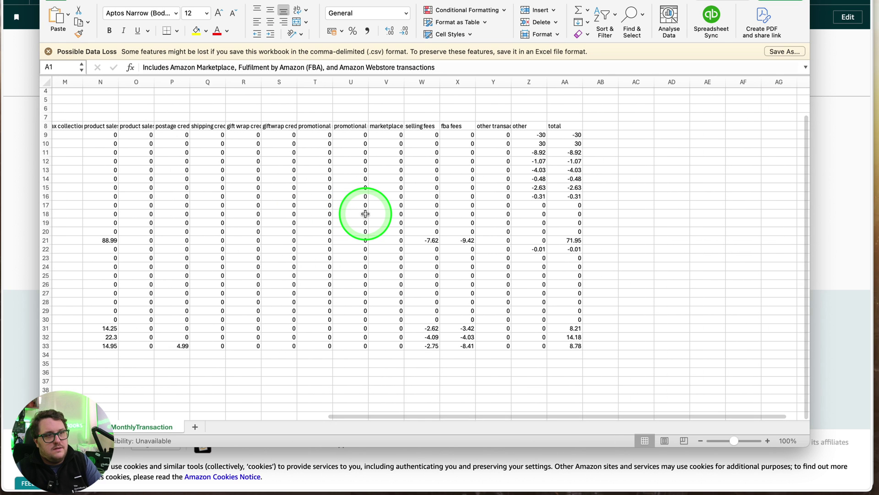
# Check the status-bar sums of the product sales, selling fees, fba fees and total columns
pyautogui.click(103, 82)
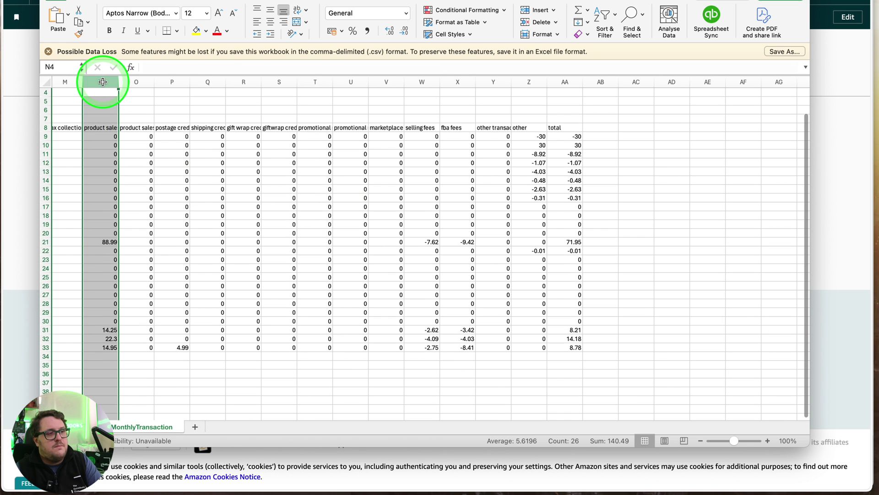
pyautogui.click(430, 77)
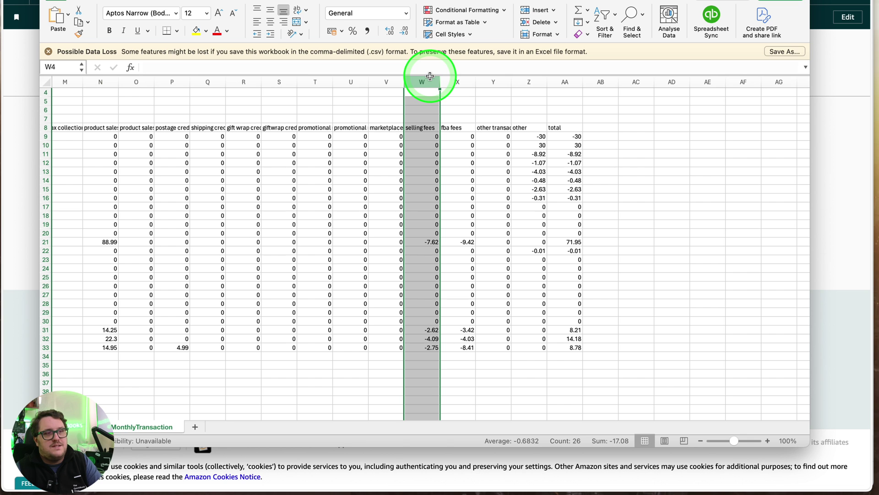
pyautogui.click(460, 82)
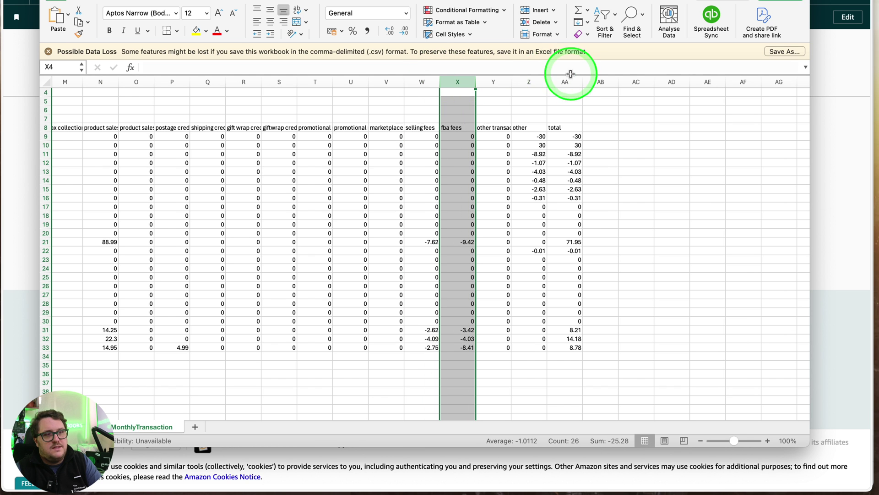
pyautogui.click(563, 82)
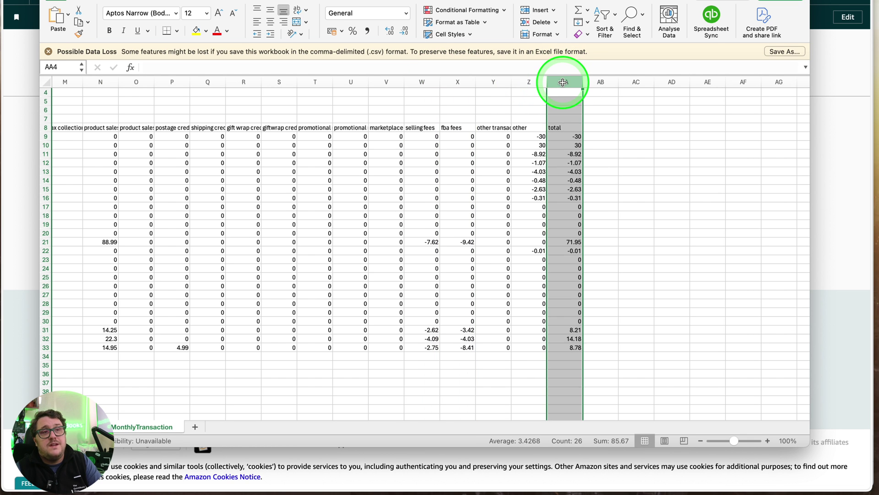
pyautogui.hscroll(-10, 492, 179)
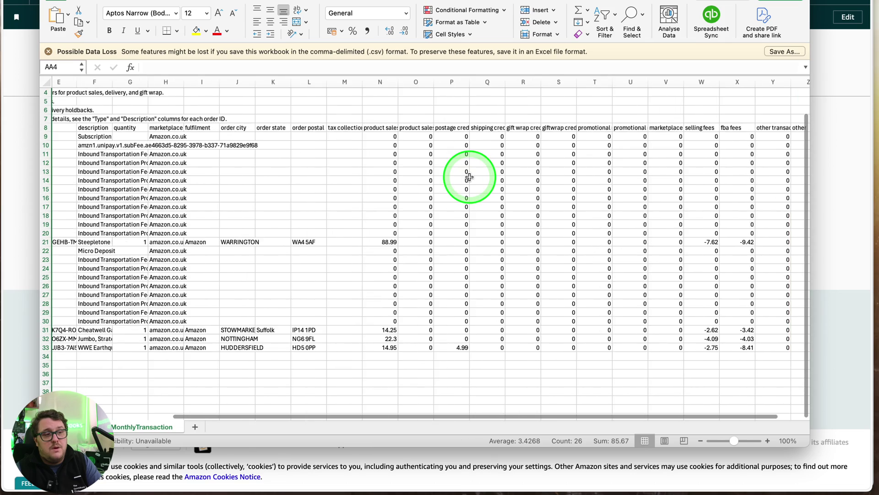
pyautogui.hscroll(-5, 464, 174)
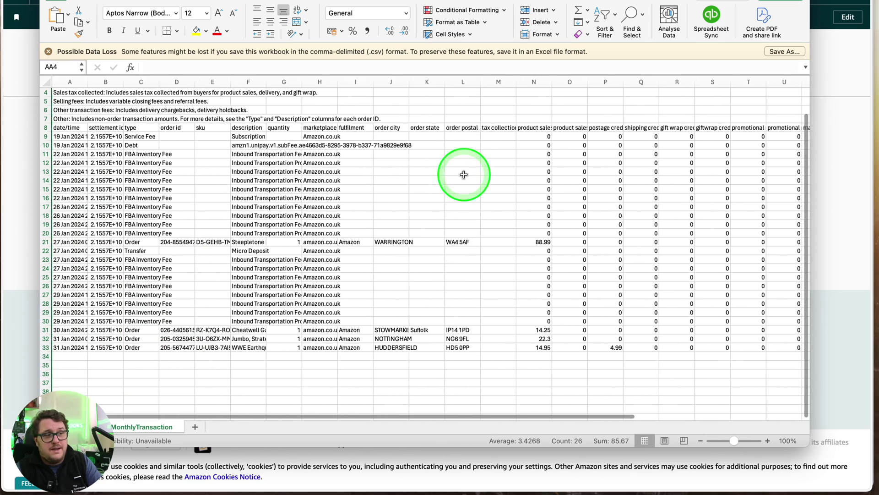